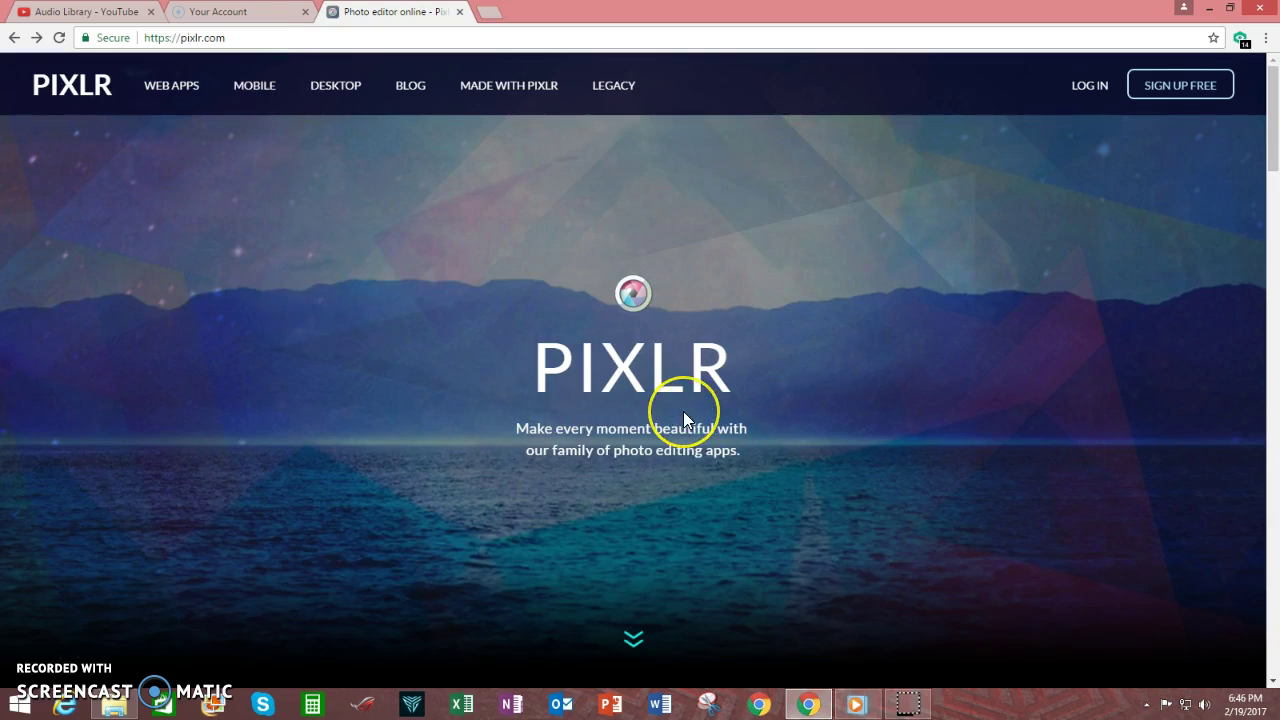
Step: Scroll the pixlr.com home page down to the Pixlr Editor and Pixlr Express cards
{"action": "scroll", "coordinate": [684, 420], "scroll_direction": "down", "scroll_amount": 5}
{"action": "scroll", "coordinate": [683, 420], "scroll_direction": "down", "scroll_amount": 3}
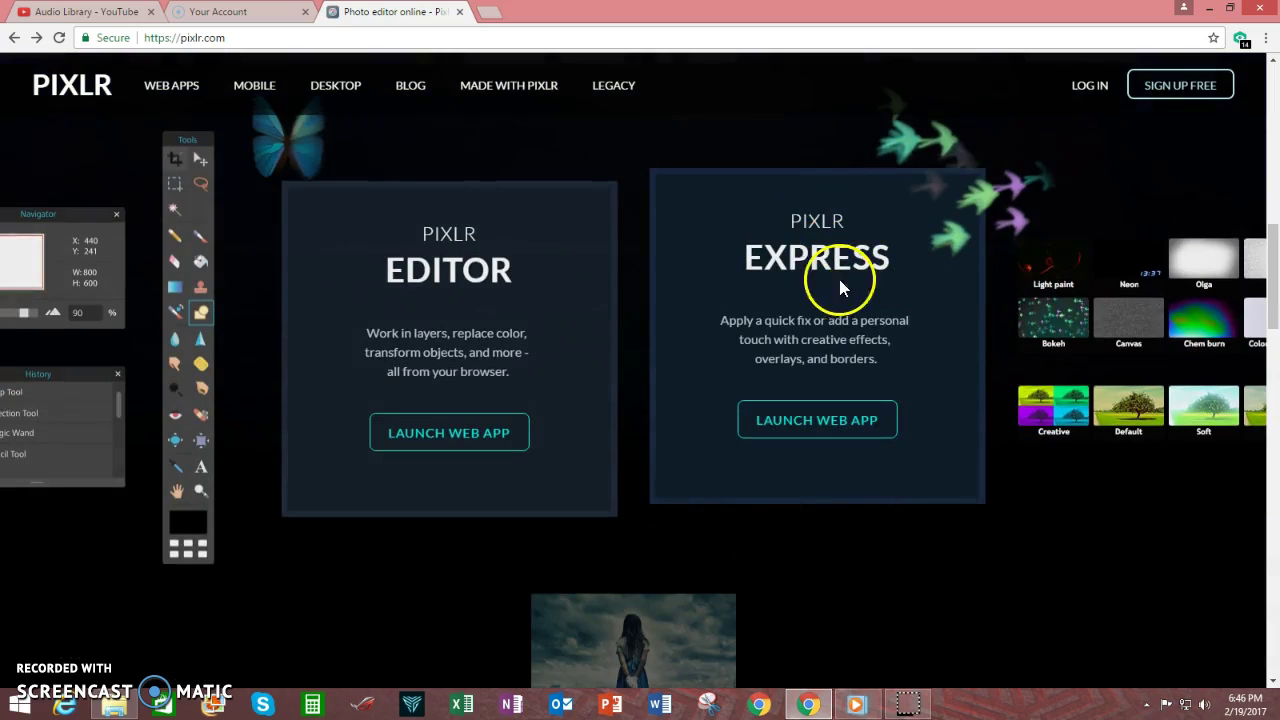
Step: Launch Pixlr Express and load Abstract Example.jpg from the Videos folder
{"action": "left_click", "coordinate": [829, 424]}
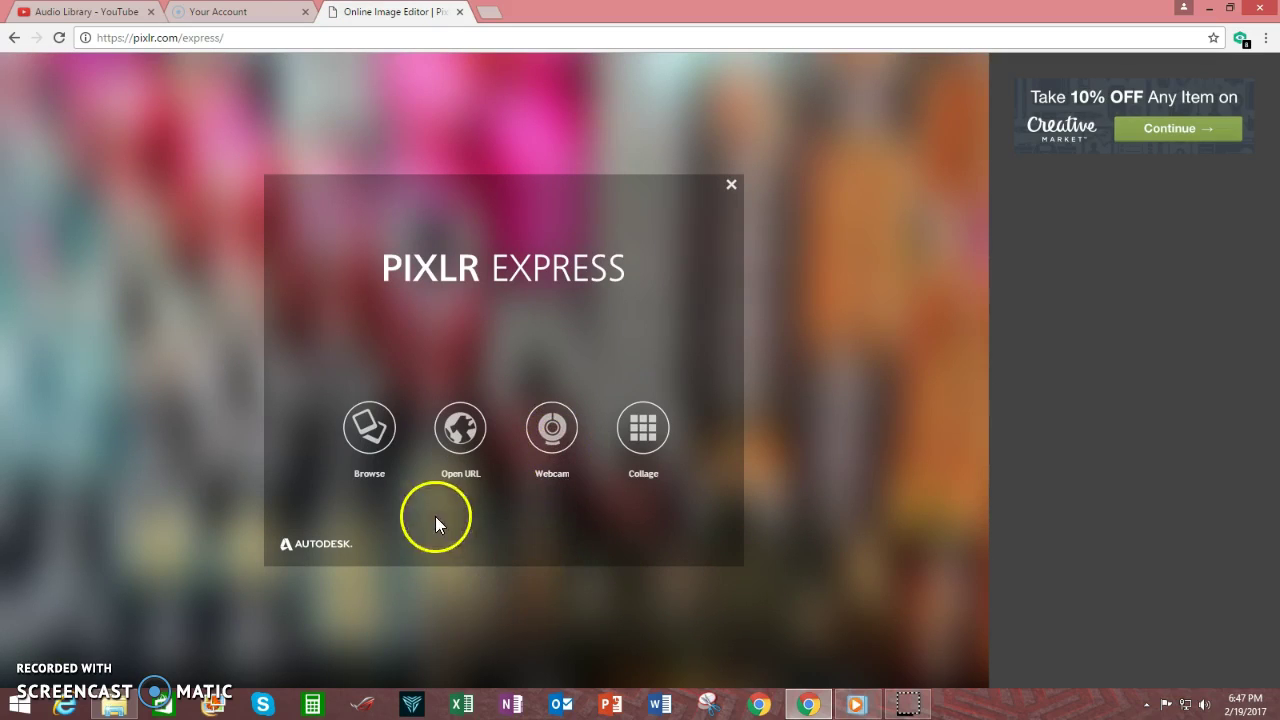
{"action": "left_click", "coordinate": [367, 432]}
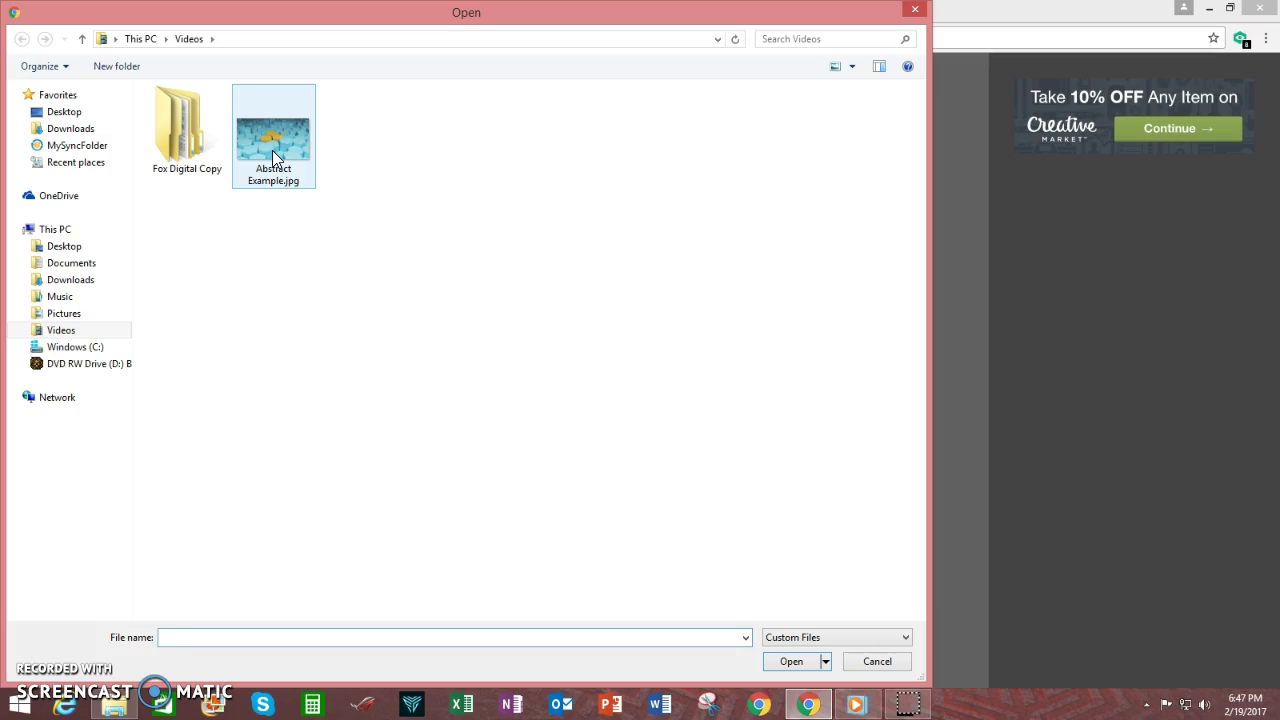
{"action": "double_click", "coordinate": [272, 150]}
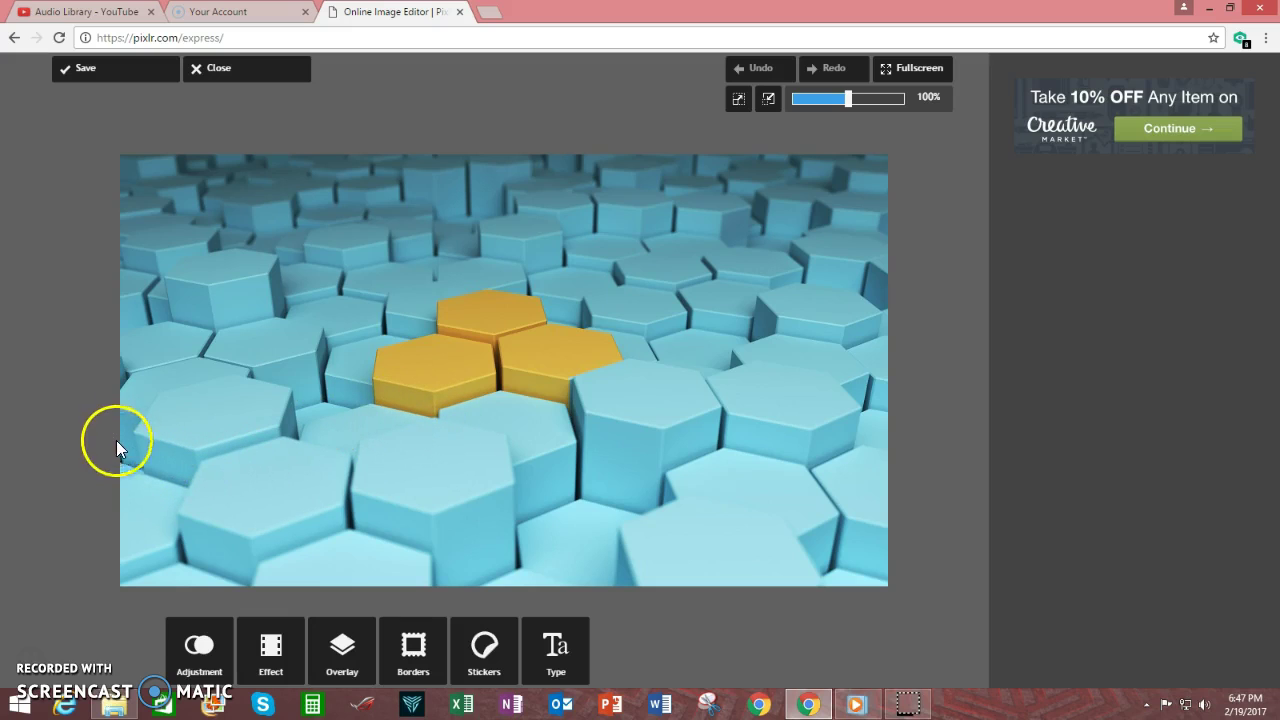
Step: Resize the image from 960 × 540 to 760 × 428 pixels with proportions kept
{"action": "left_click", "coordinate": [195, 650]}
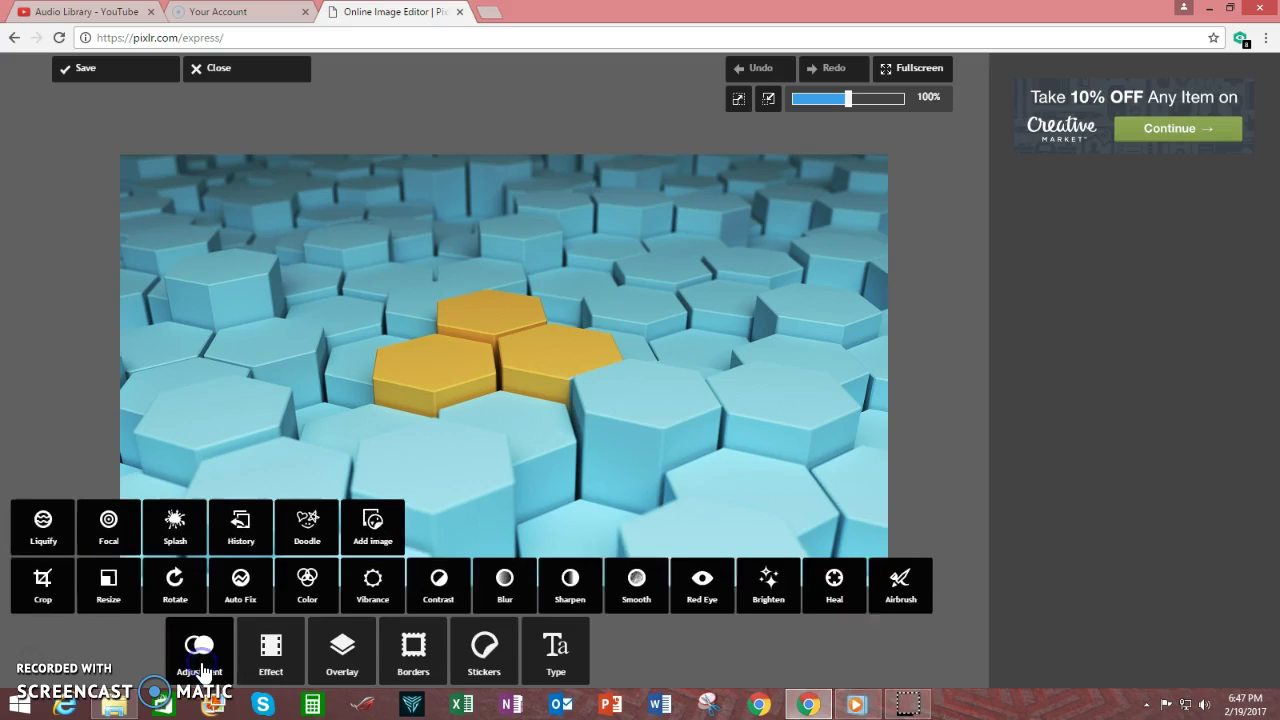
{"action": "left_click", "coordinate": [107, 585]}
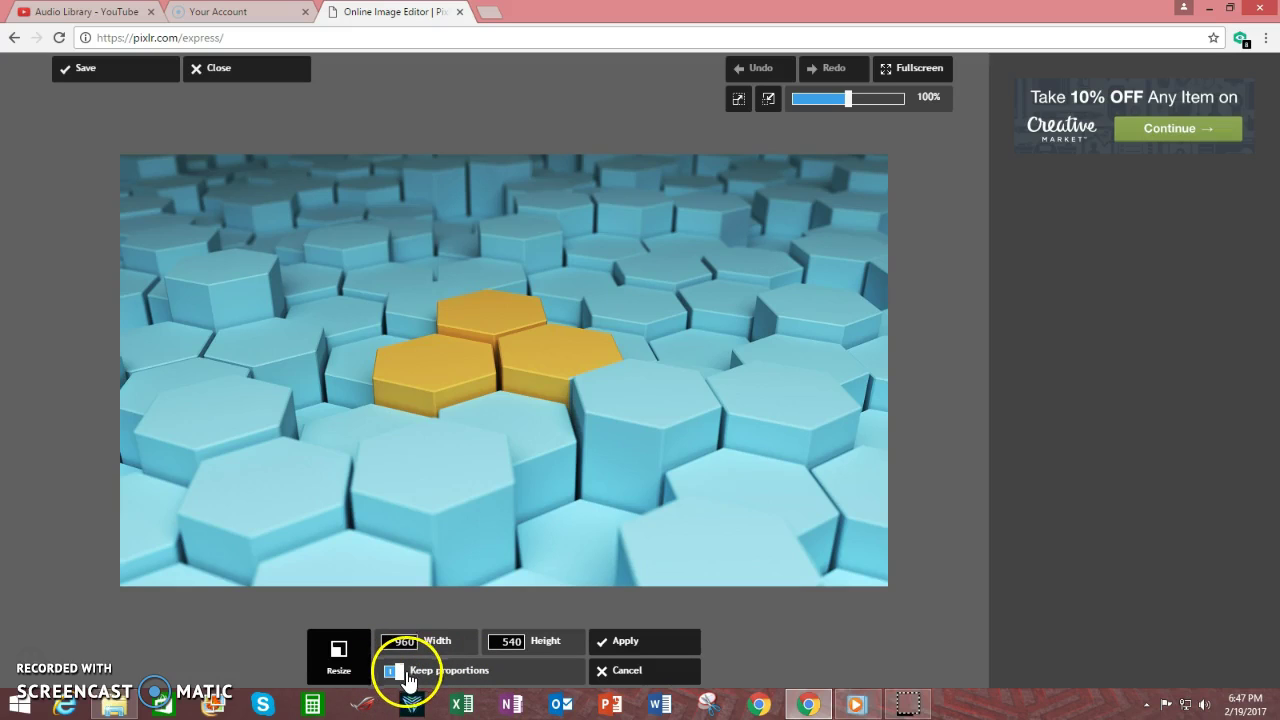
{"action": "double_click", "coordinate": [403, 640]}
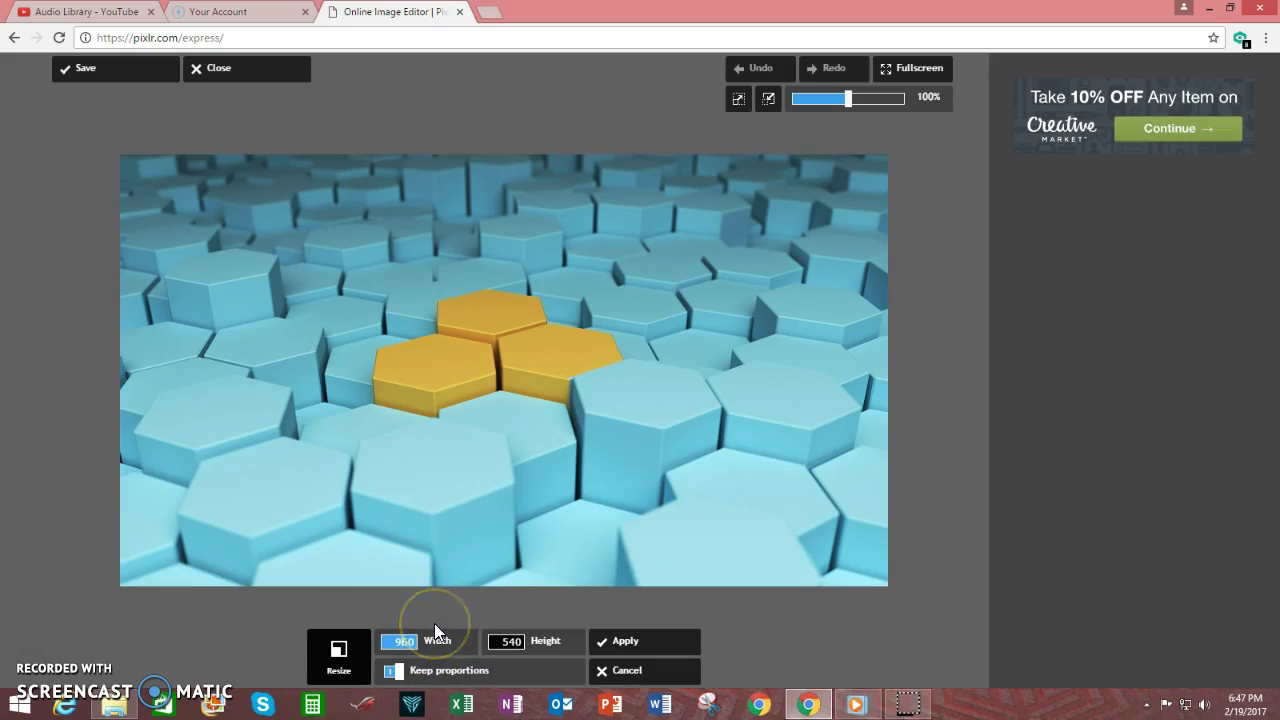
{"action": "type", "text": "760"}
{"action": "left_click", "coordinate": [512, 641]}
{"action": "left_click", "coordinate": [622, 641]}
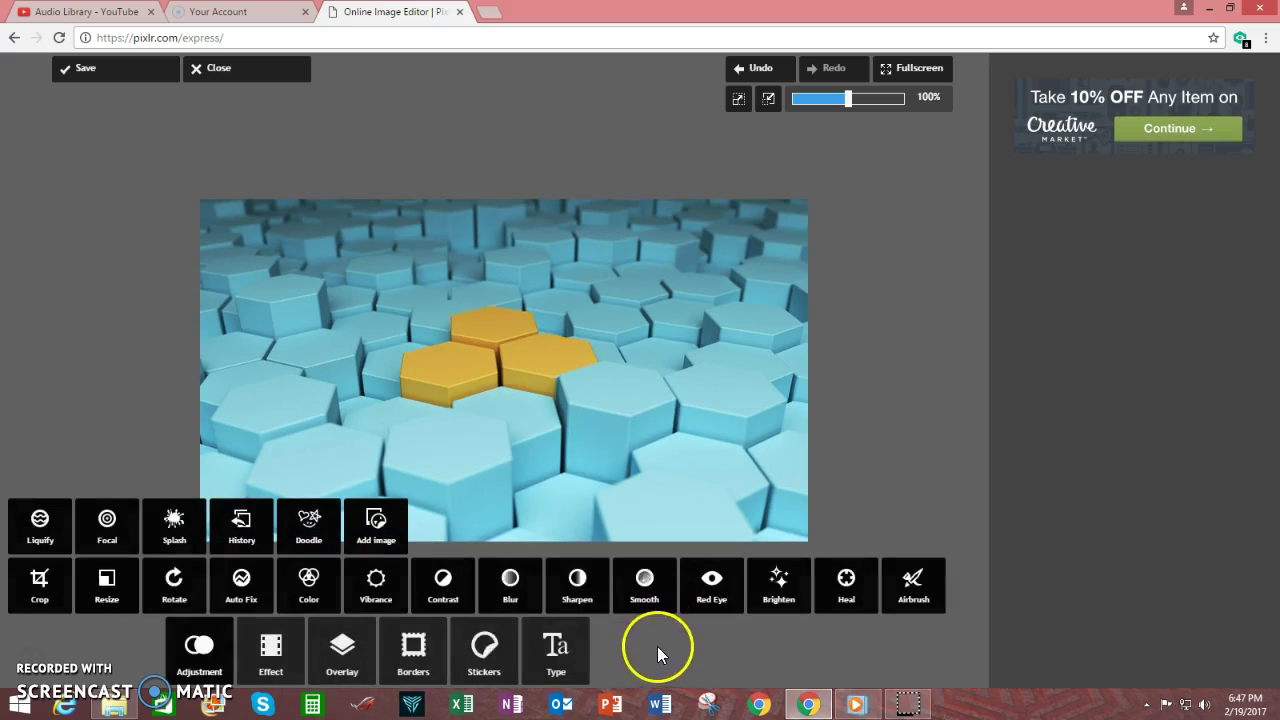
Step: With Keep proportions unchecked, resize the image to 560 × 428 pixels
{"action": "left_click", "coordinate": [128, 614]}
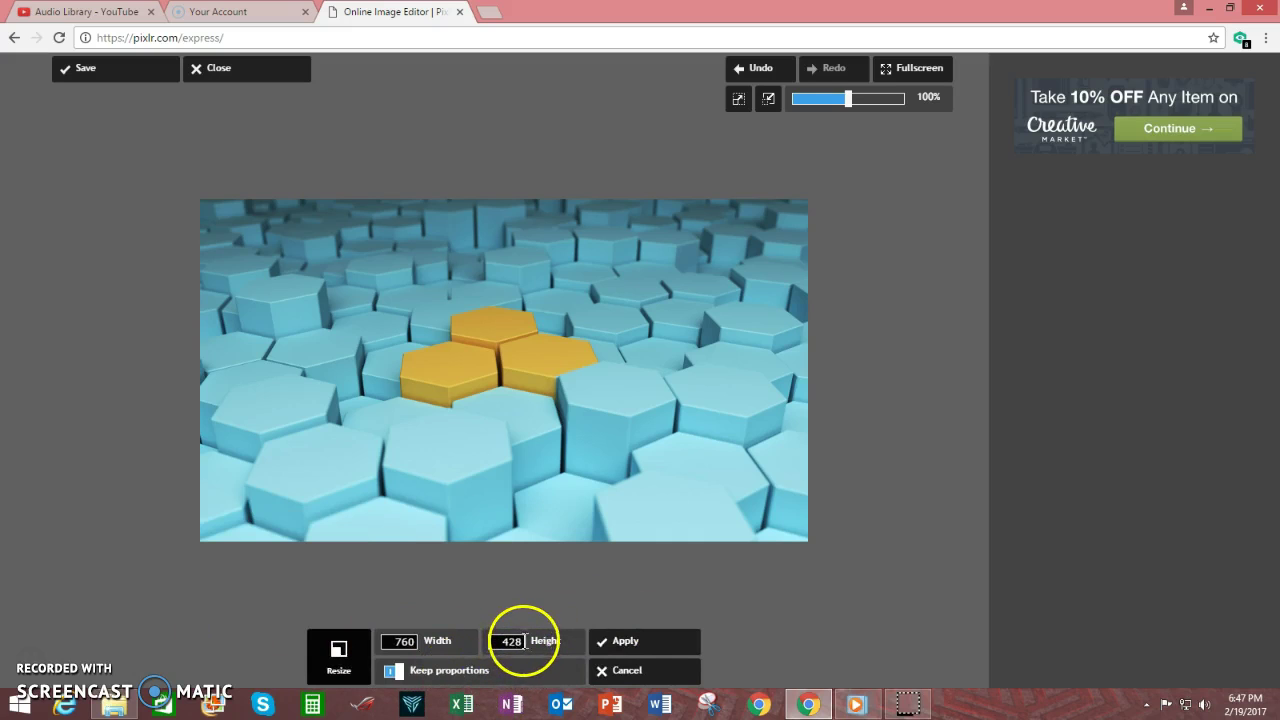
{"action": "left_click", "coordinate": [389, 675]}
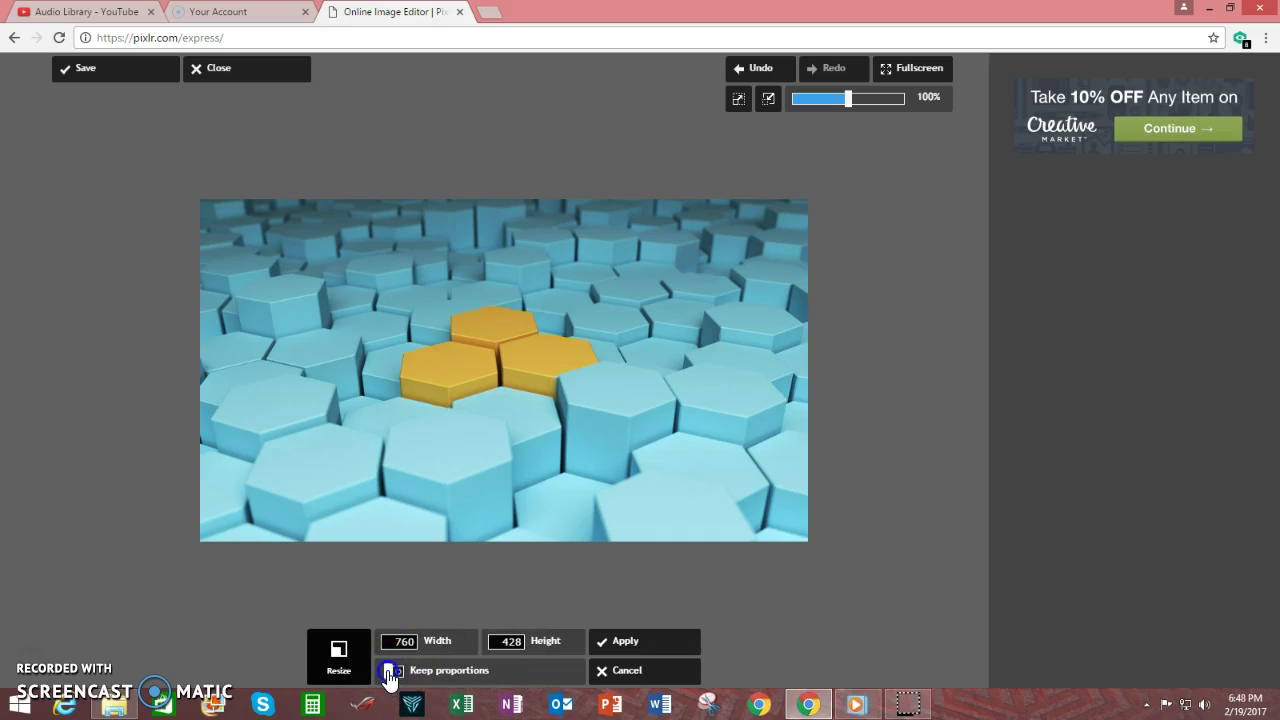
{"action": "double_click", "coordinate": [403, 642]}
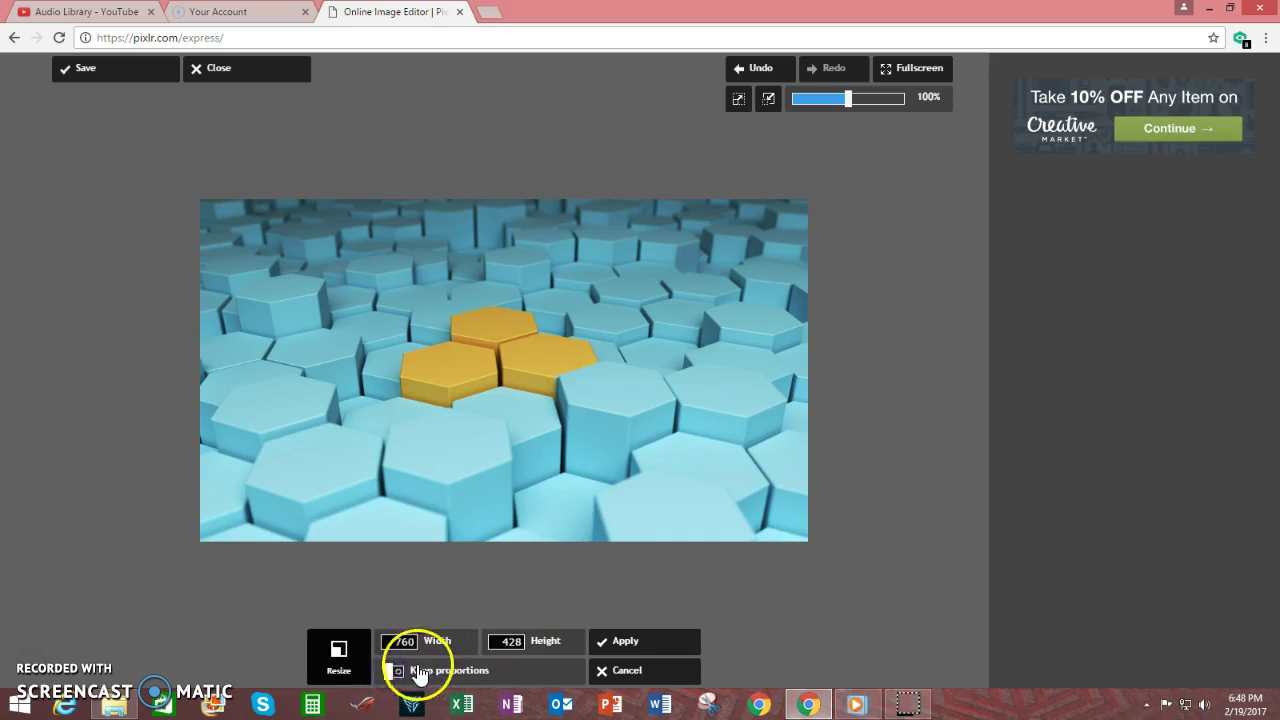
{"action": "type", "text": "560"}
{"action": "left_click", "coordinate": [458, 615]}
{"action": "left_click", "coordinate": [634, 636]}
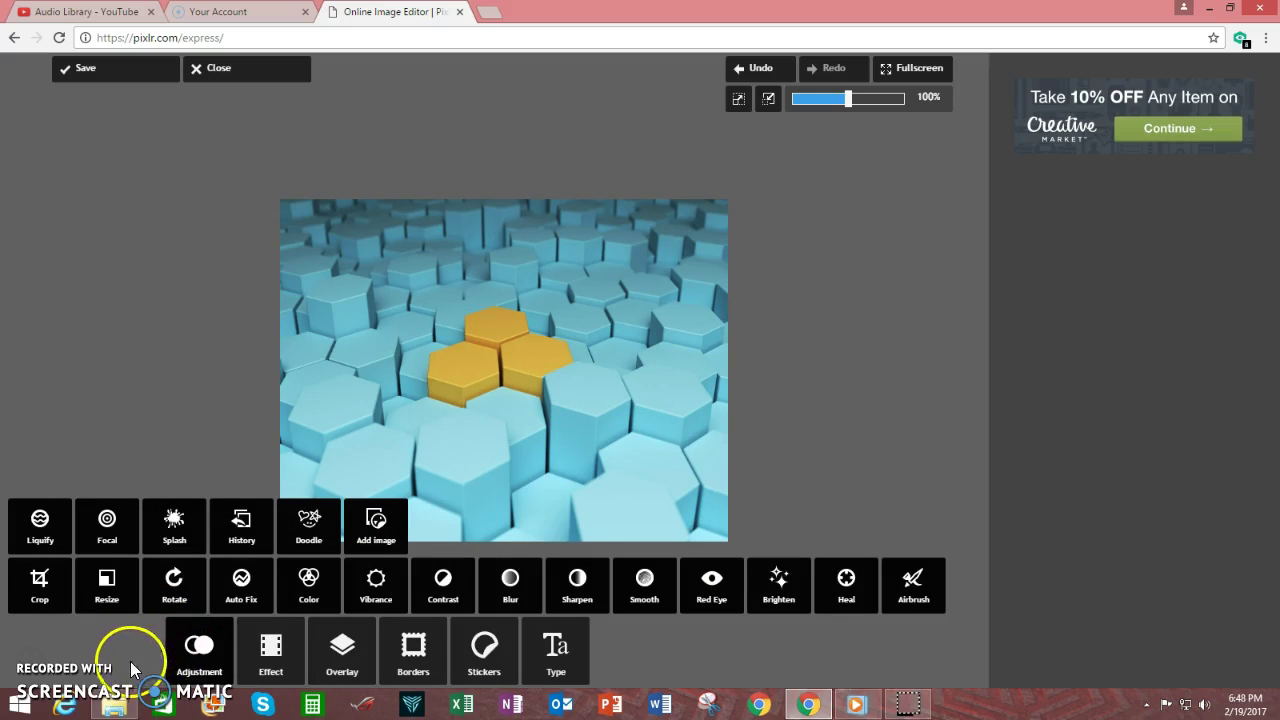
Step: Crop the top and bottom hexagons away, leaving a 558 × 246 banner strip
{"action": "left_click", "coordinate": [40, 583]}
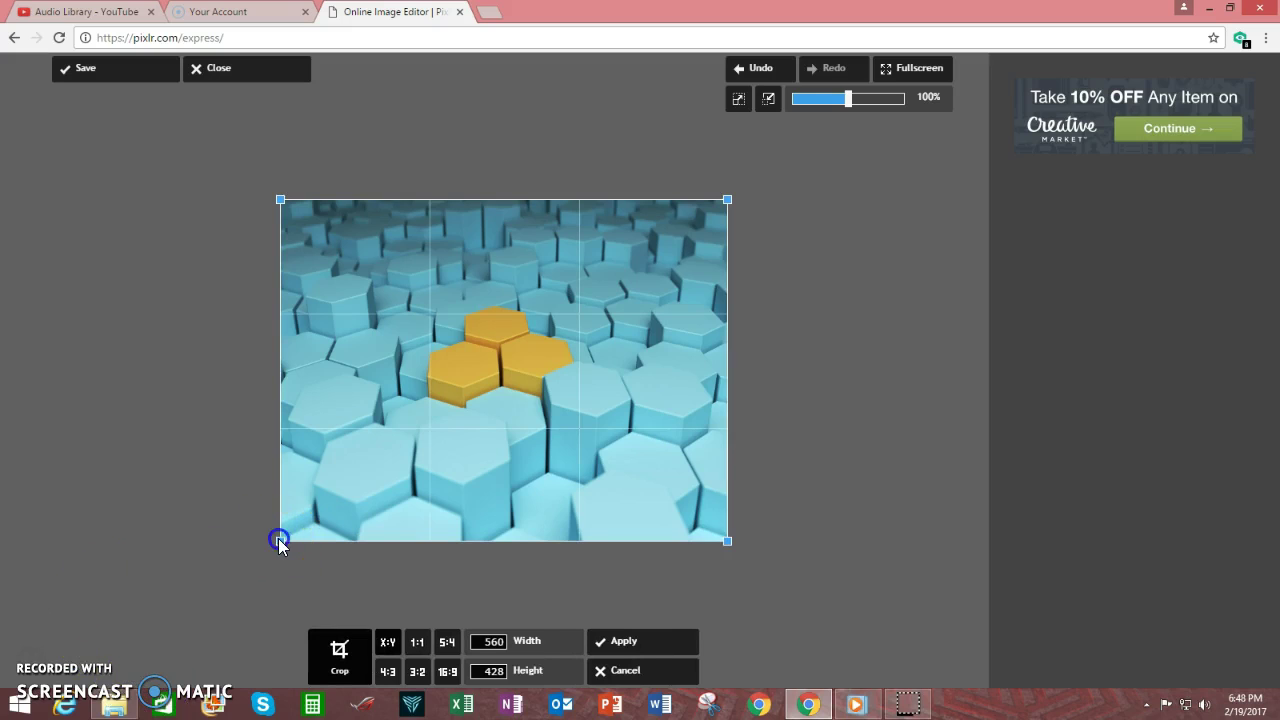
{"action": "left_click_drag", "start_coordinate": [278, 540], "coordinate": [271, 450]}
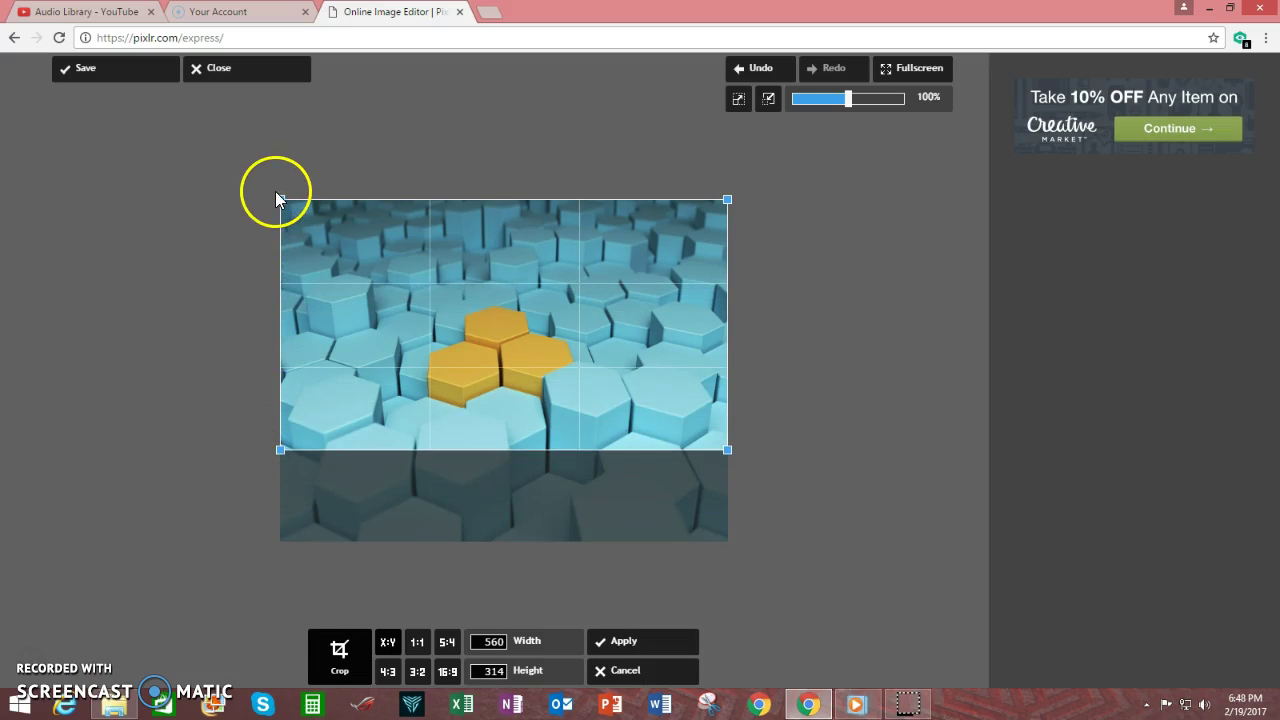
{"action": "left_click_drag", "start_coordinate": [280, 199], "coordinate": [282, 254]}
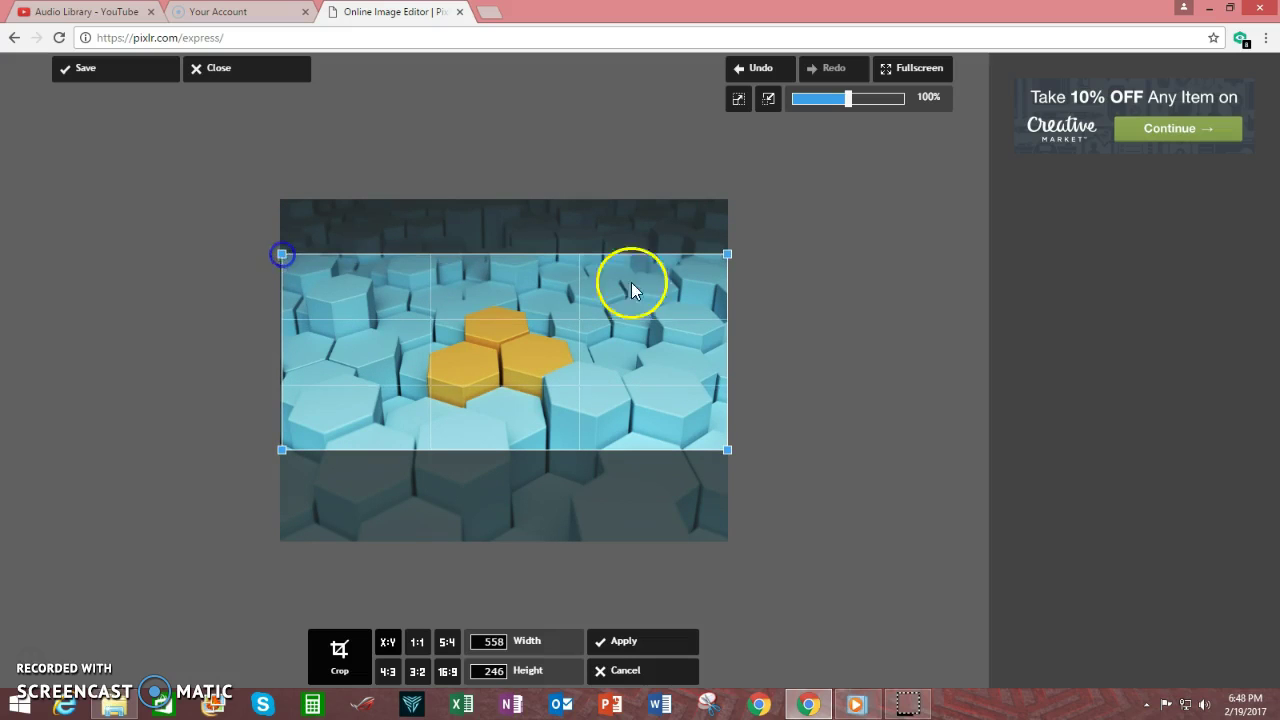
{"action": "left_click", "coordinate": [630, 641]}
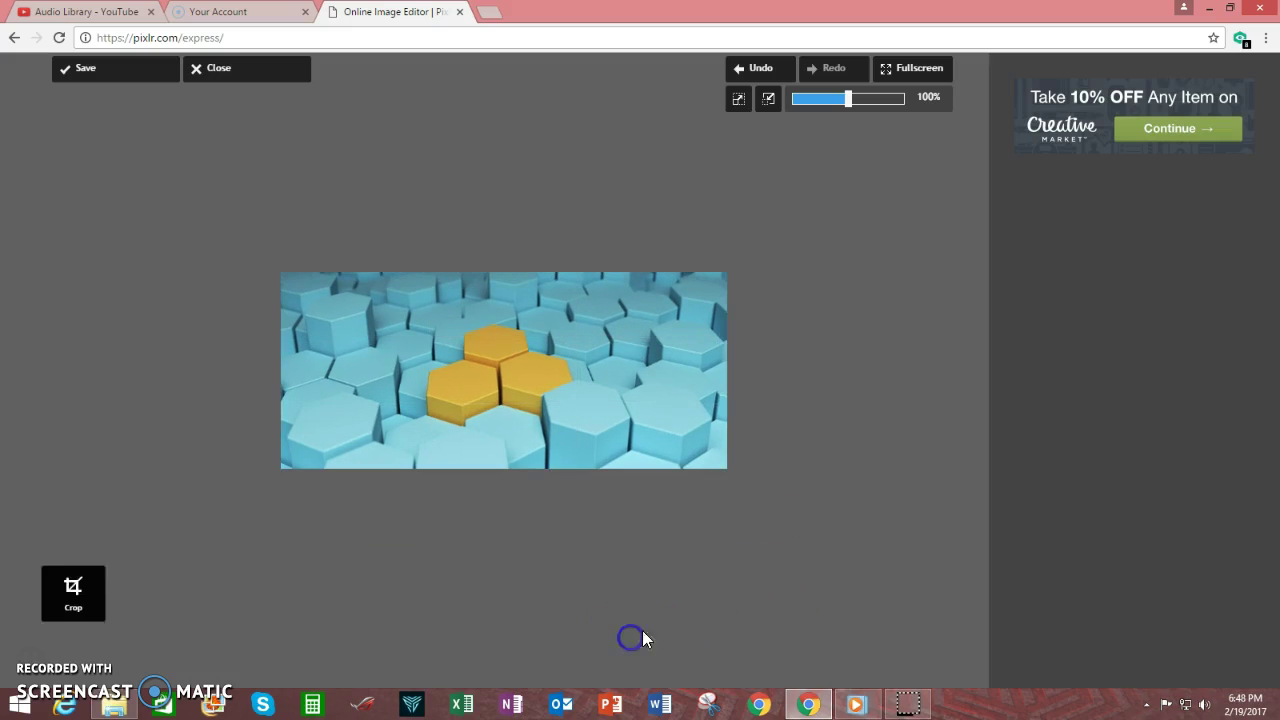
{"action": "left_click", "coordinate": [122, 605]}
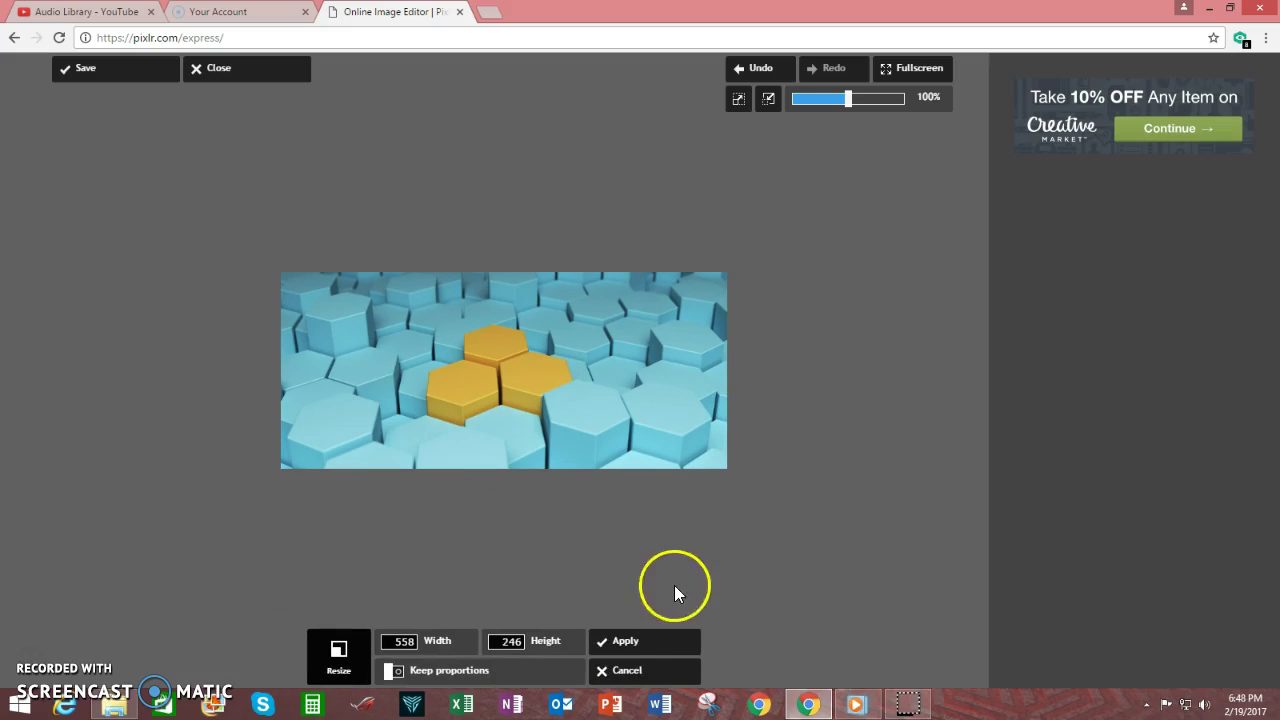
{"action": "left_click", "coordinate": [640, 641]}
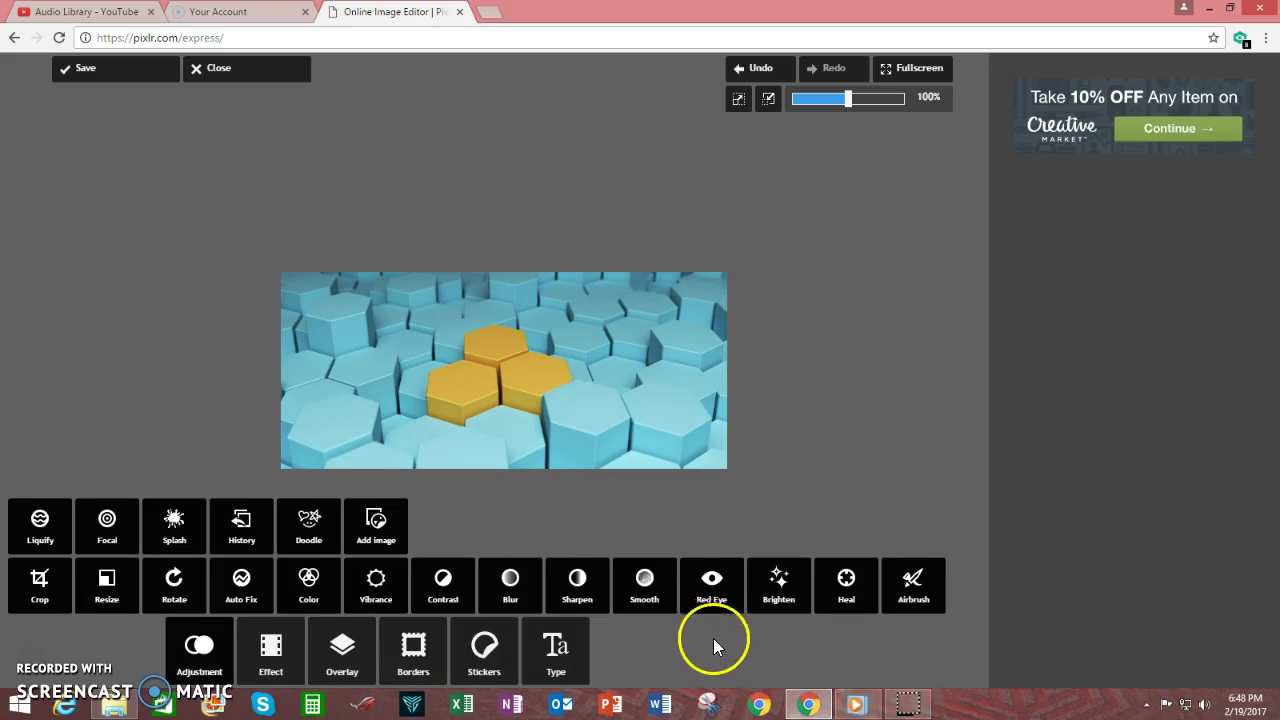
Step: Choose the Serif text style and switch its font from Garogier to Brawler
{"action": "left_click", "coordinate": [558, 662]}
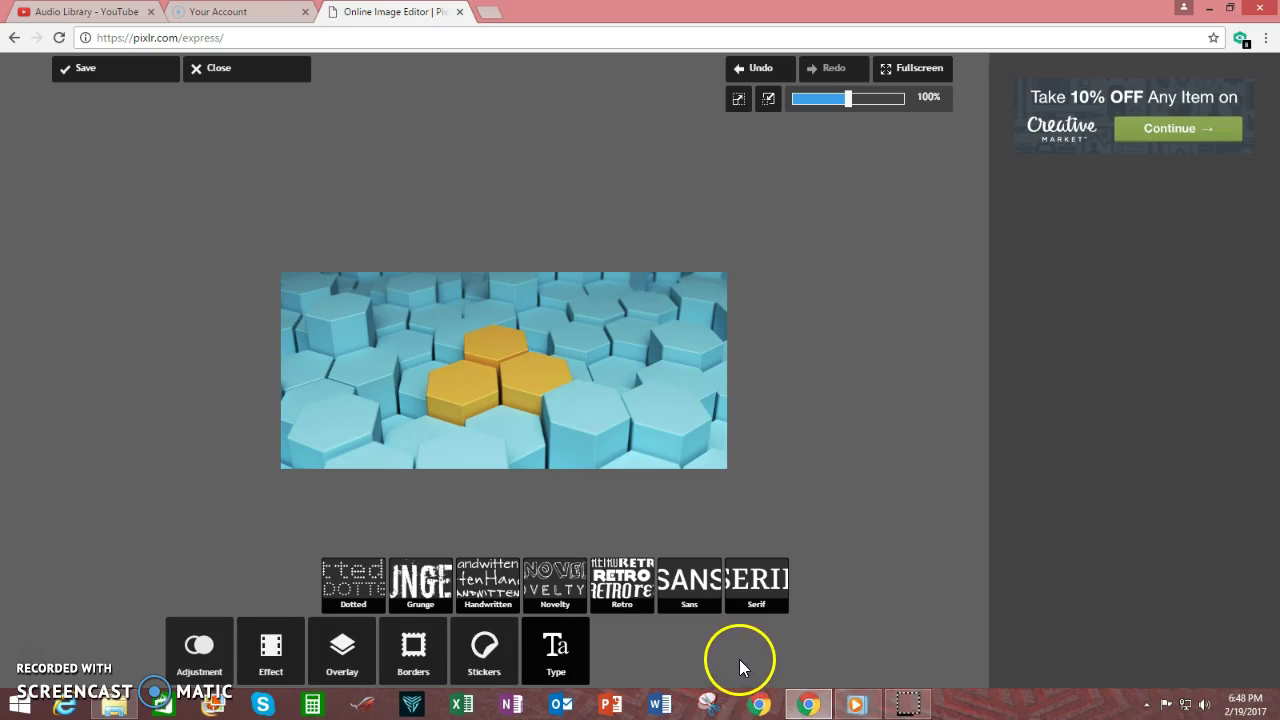
{"action": "left_click", "coordinate": [772, 584]}
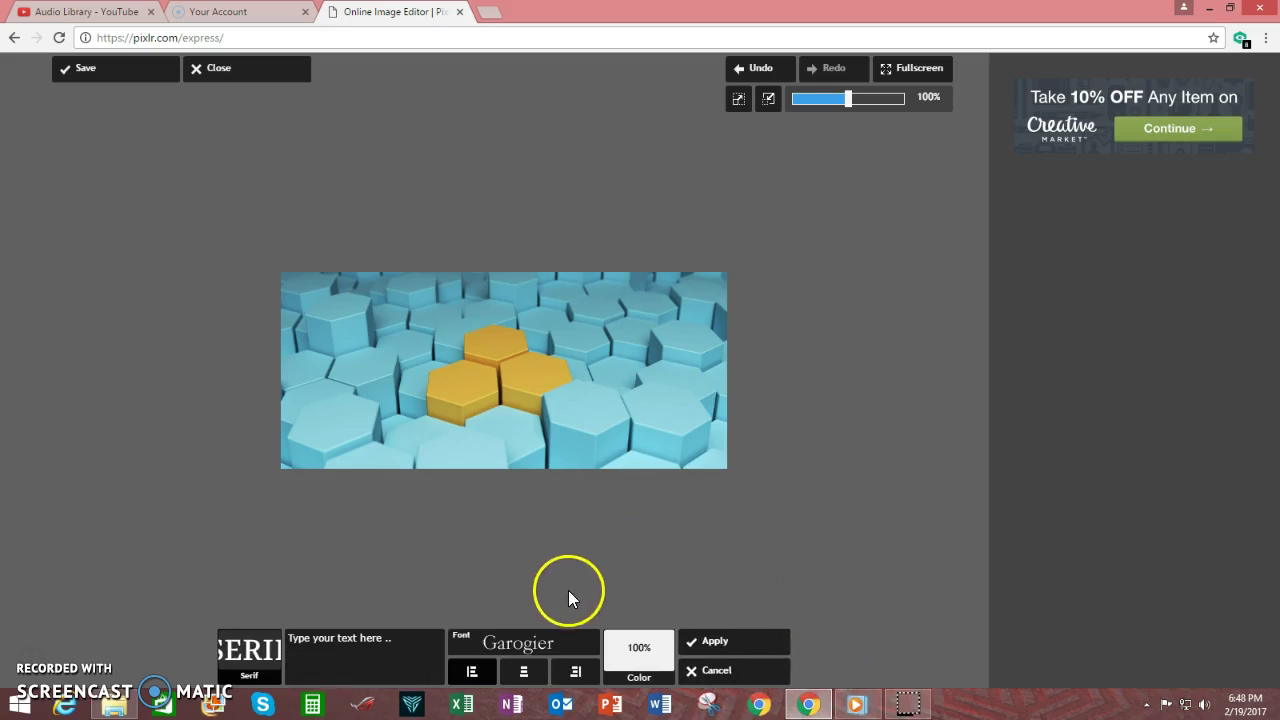
{"action": "left_click", "coordinate": [566, 648]}
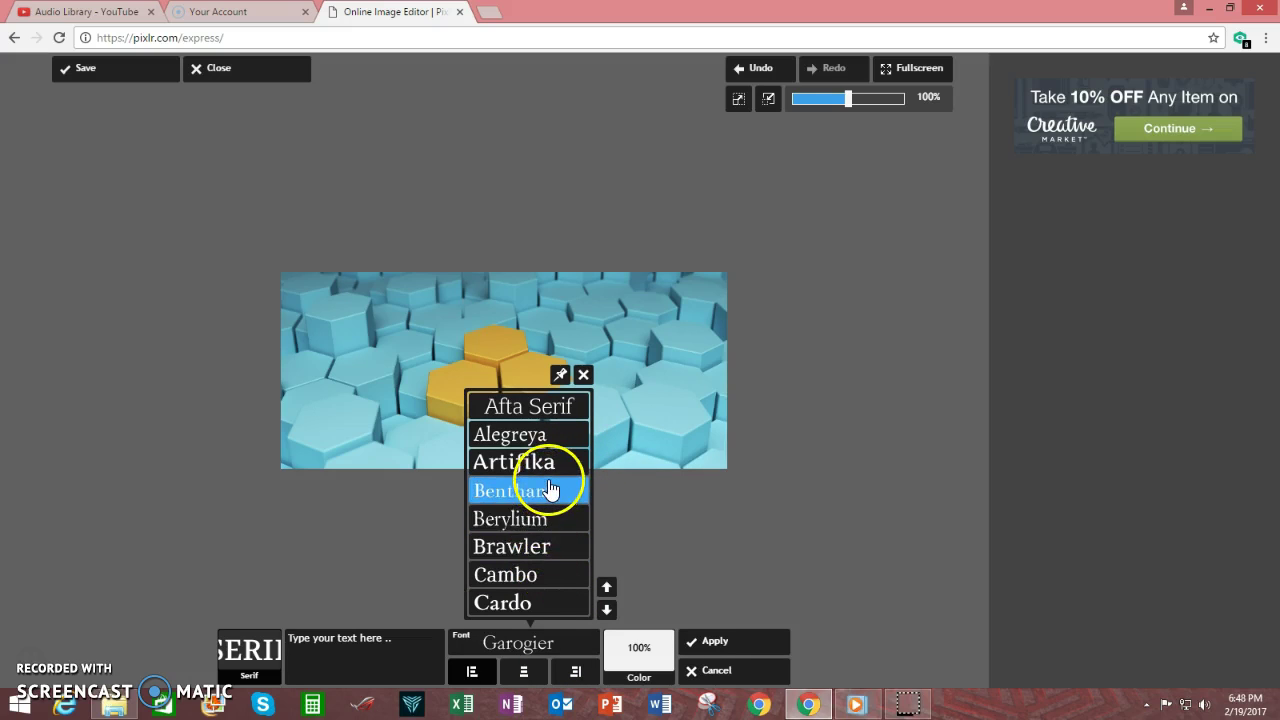
{"action": "left_click", "coordinate": [543, 544]}
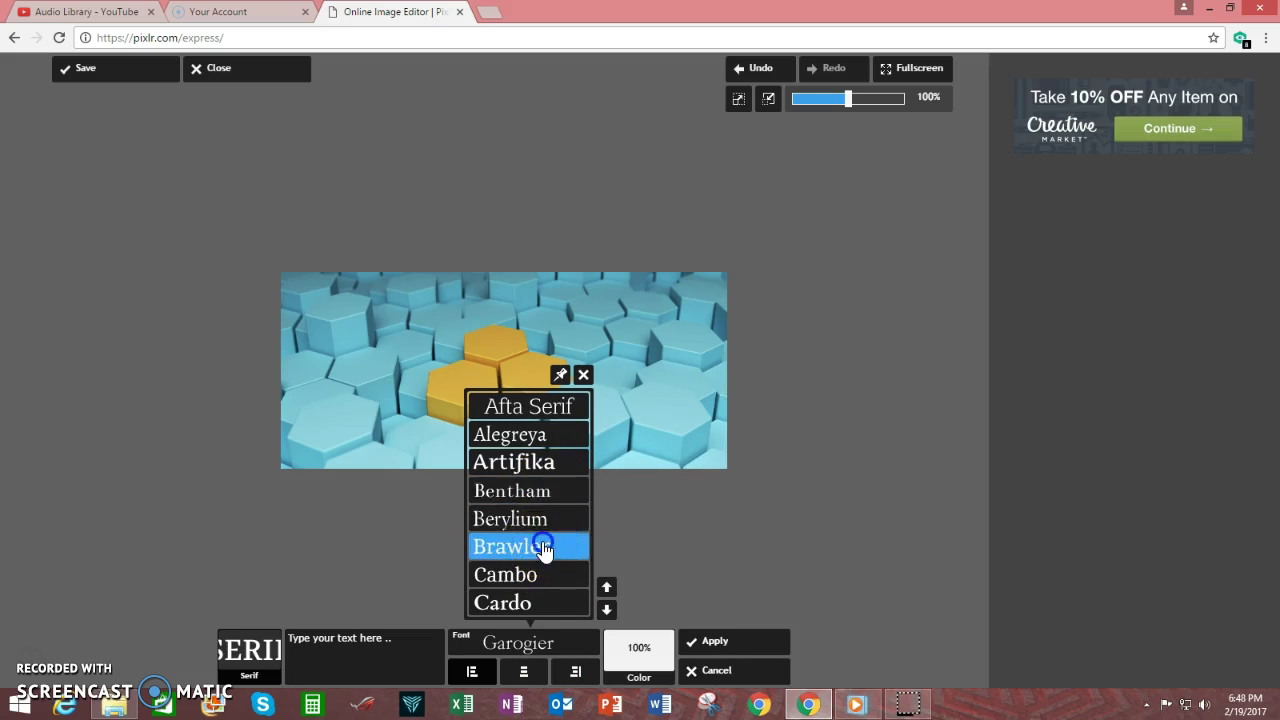
Step: Type 'Join Our Online Community', then shrink and place it along the banner's top edge
{"action": "left_click", "coordinate": [403, 634]}
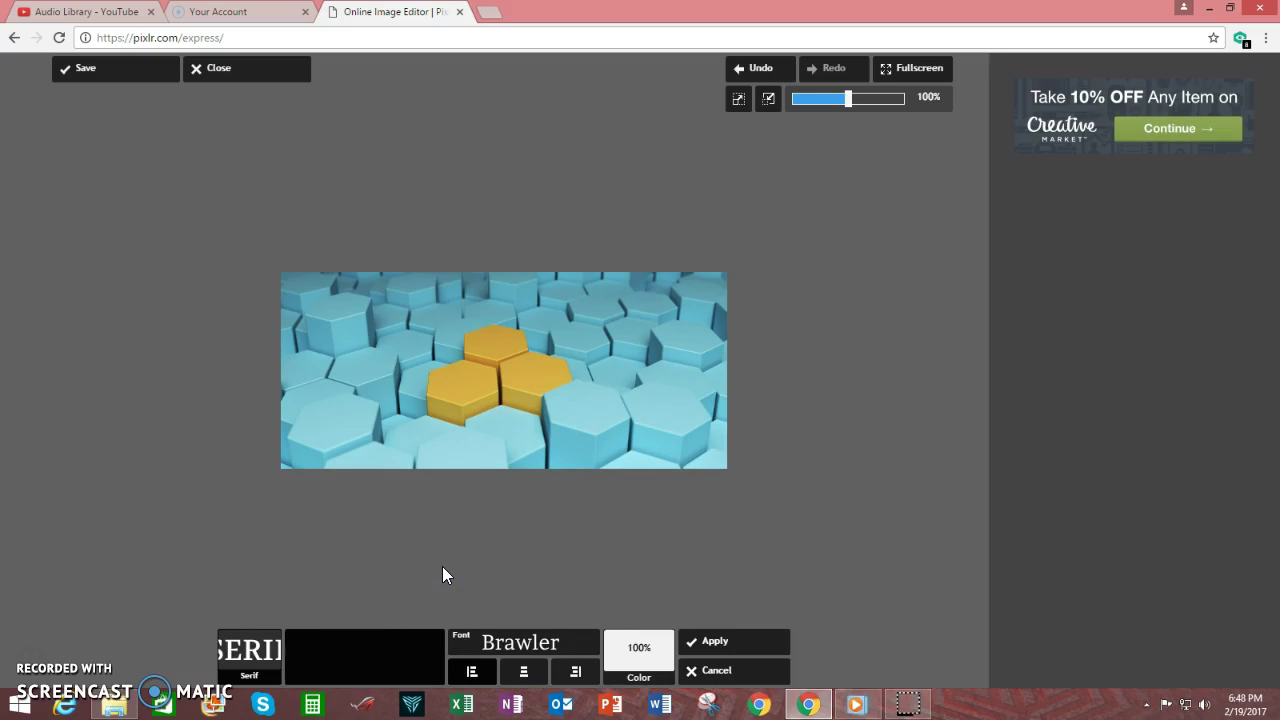
{"action": "type", "text": "Join "}
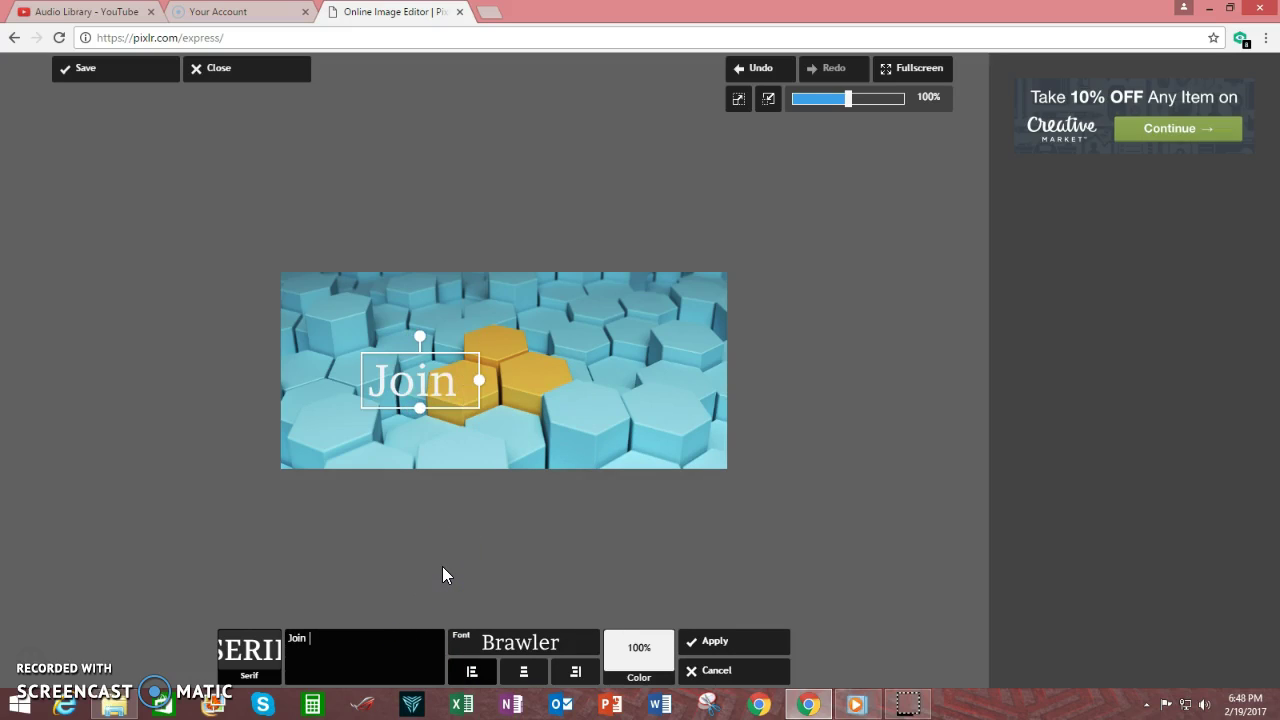
{"action": "type", "text": "Our Online"}
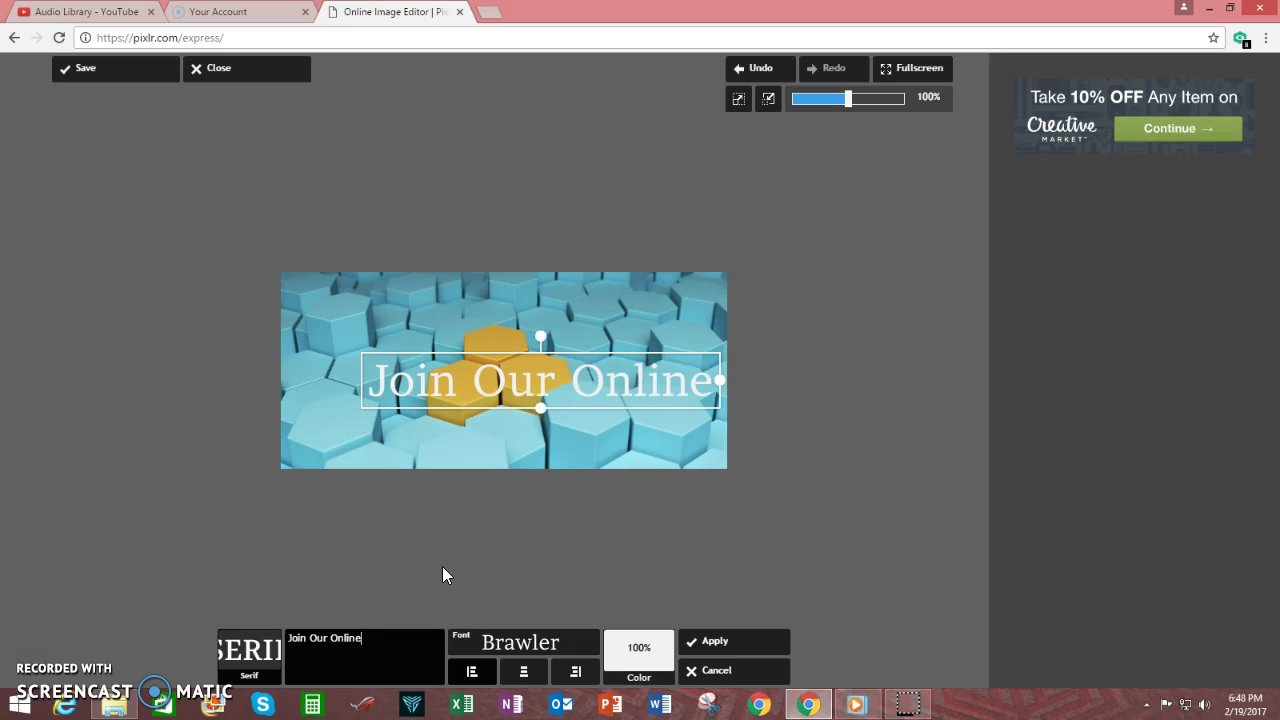
{"action": "type", "text": " Commun"}
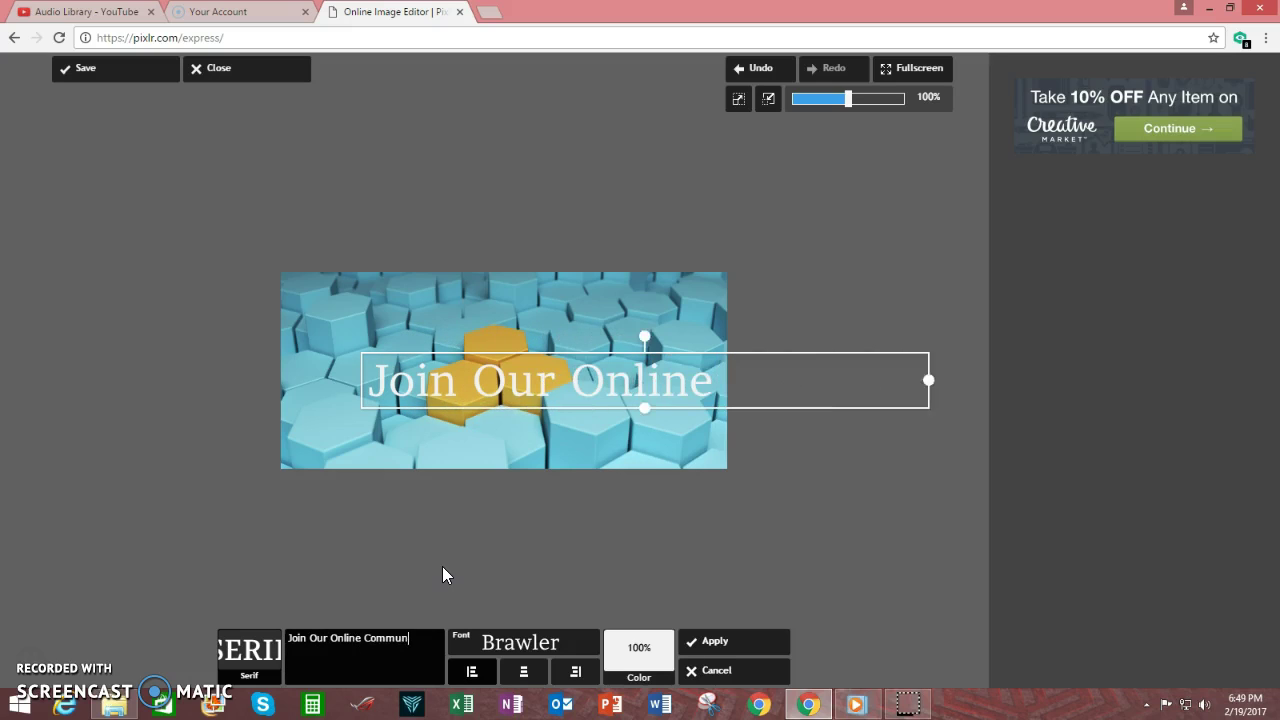
{"action": "type", "text": "ity"}
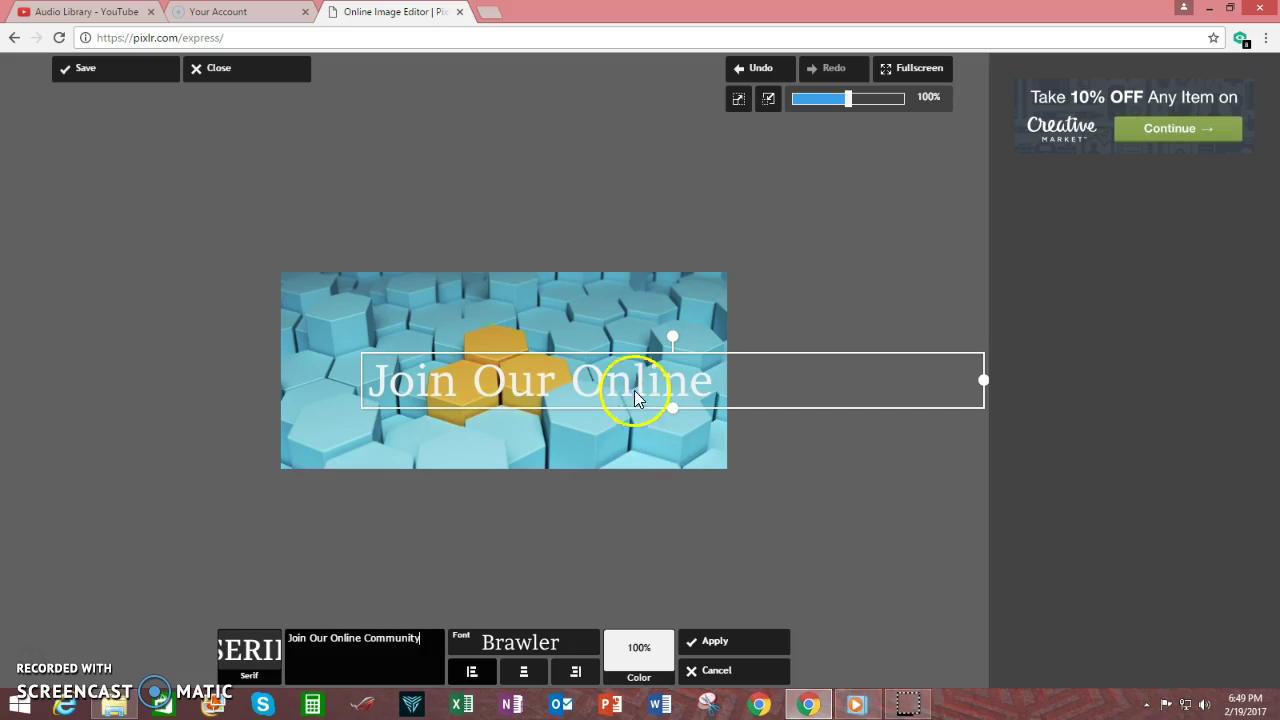
{"action": "mouse_move", "coordinate": [636, 395]}
{"action": "left_mouse_down"}
{"action": "mouse_move", "coordinate": [502, 354]}
{"action": "mouse_move", "coordinate": [532, 358]}
{"action": "mouse_move", "coordinate": [452, 415]}
{"action": "mouse_move", "coordinate": [632, 396]}
{"action": "left_mouse_up"}
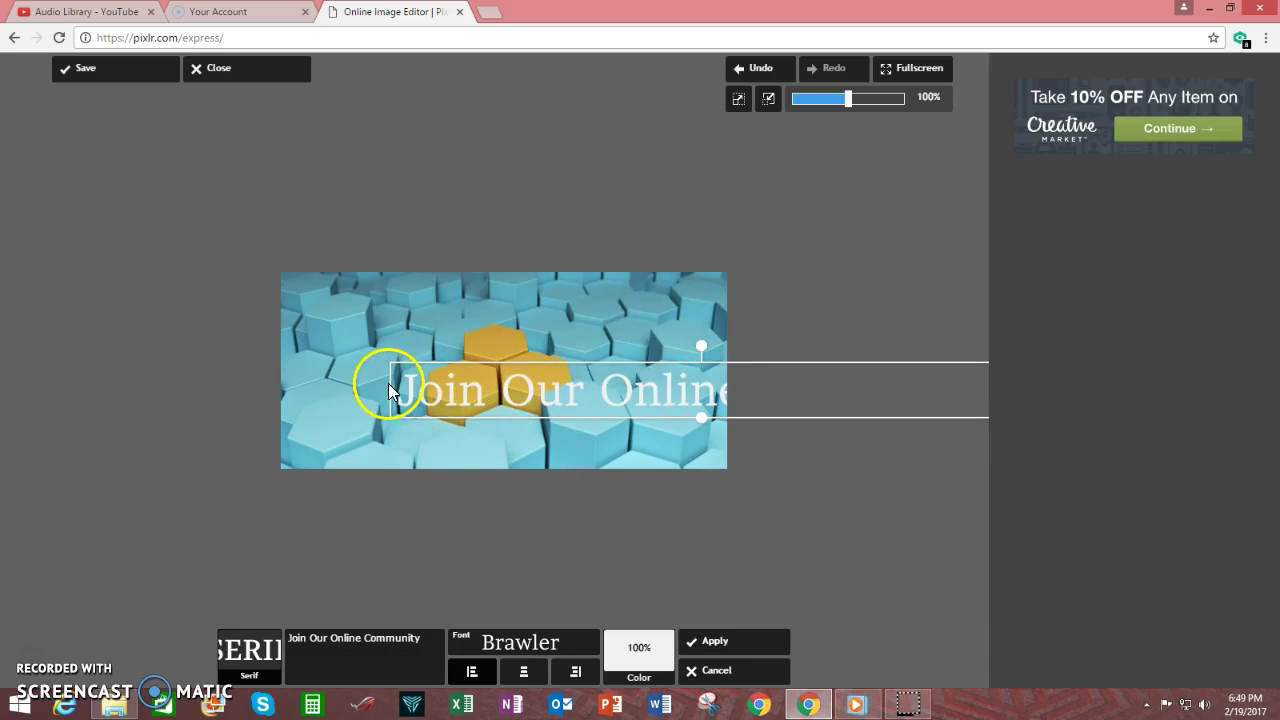
{"action": "left_click_drag", "start_coordinate": [563, 391], "coordinate": [149, 381]}
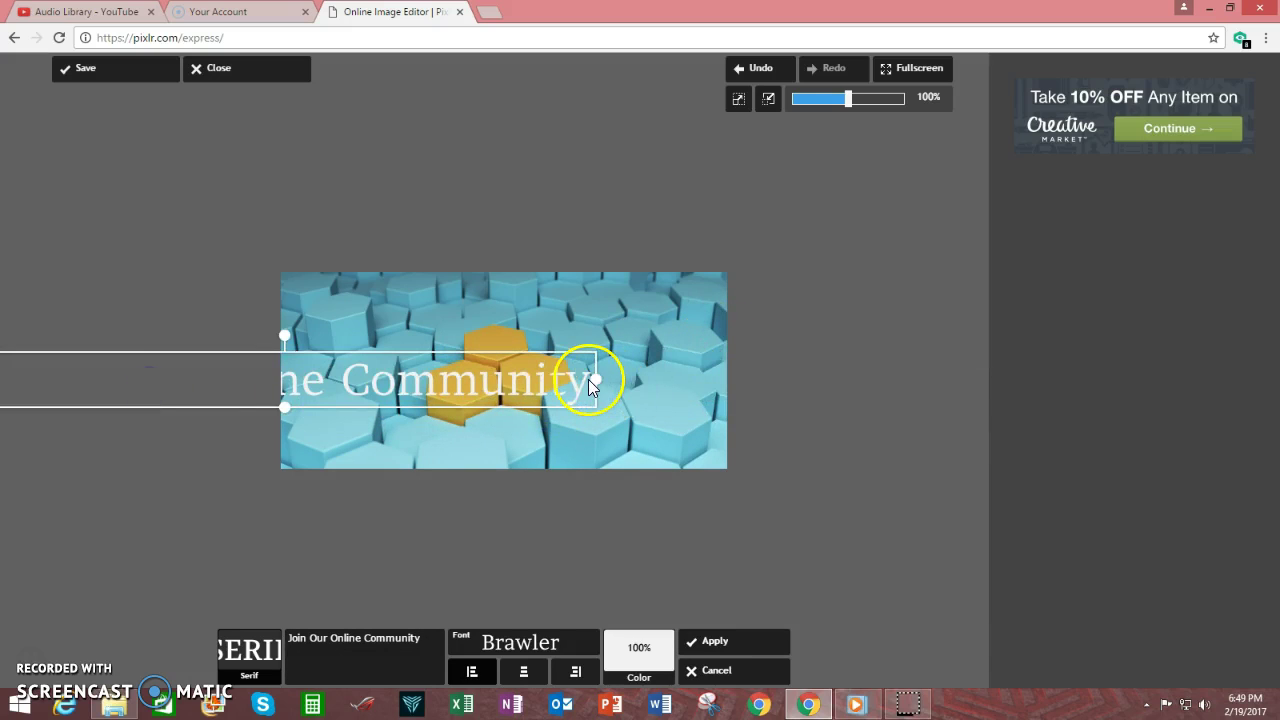
{"action": "left_click_drag", "start_coordinate": [590, 381], "coordinate": [480, 377]}
{"action": "left_click_drag", "start_coordinate": [337, 377], "coordinate": [559, 308]}
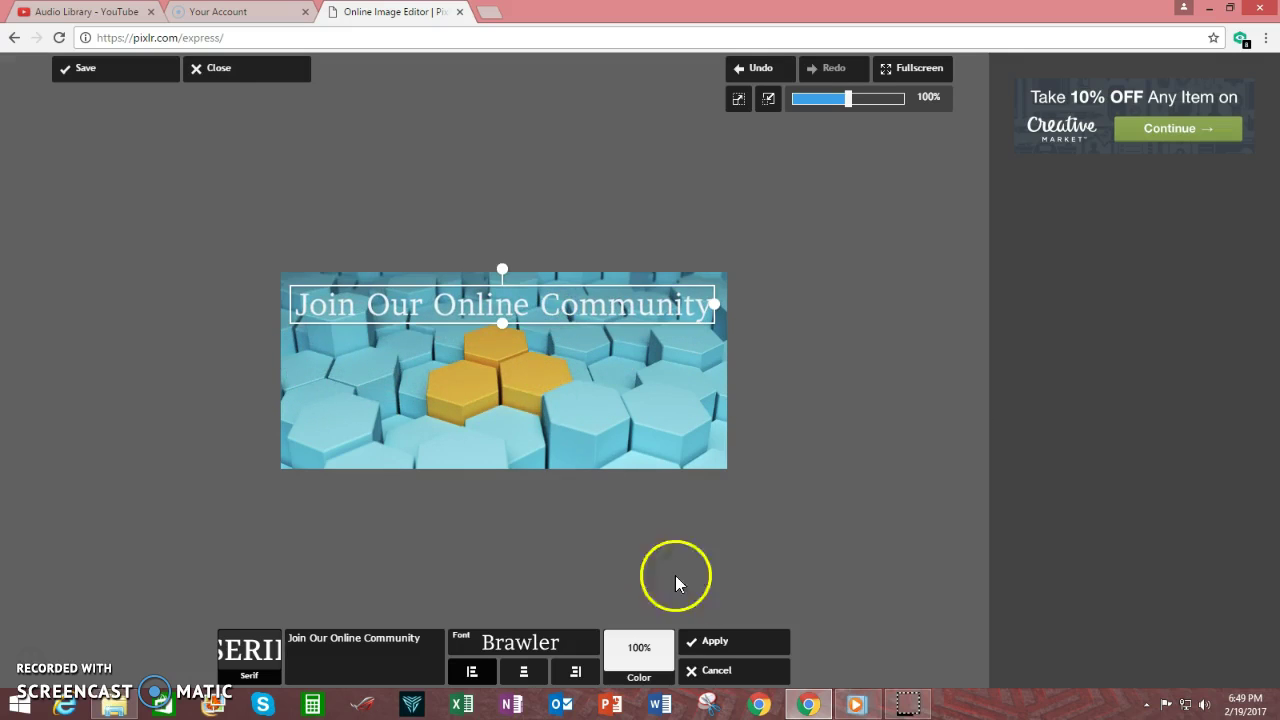
Step: Color the banner text red and apply it, then show the sticker categories
{"action": "left_click", "coordinate": [650, 668]}
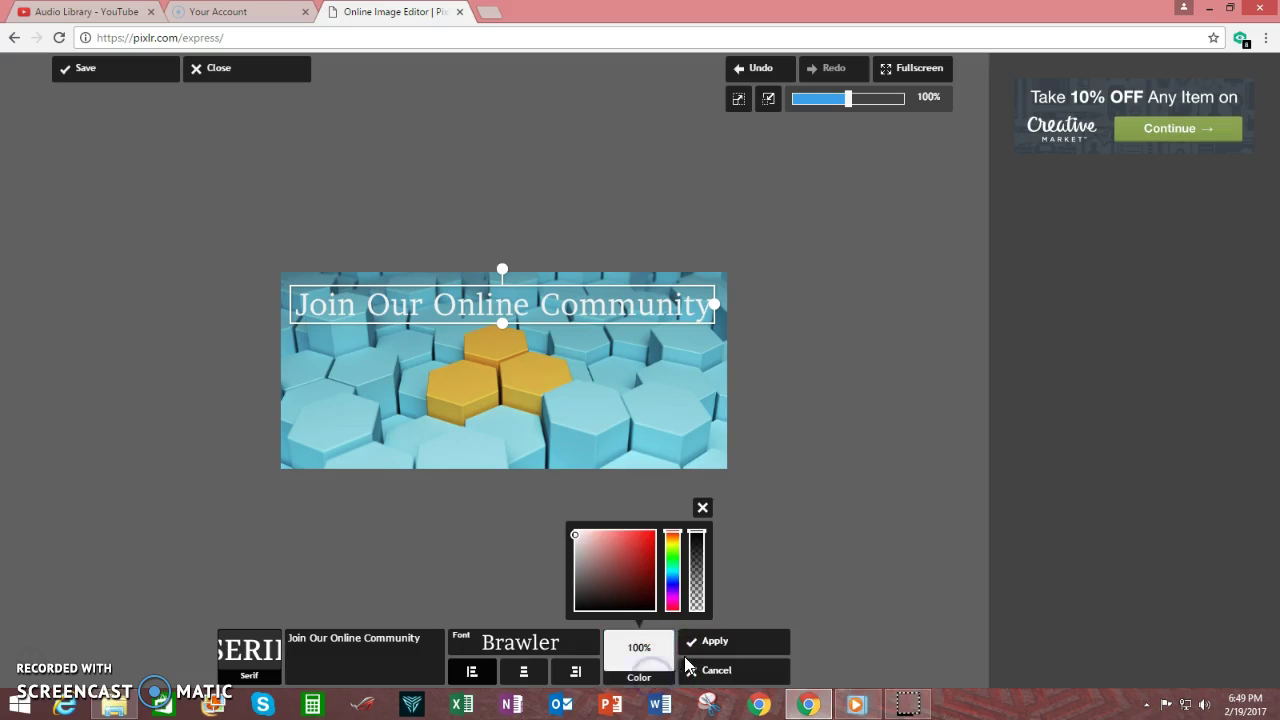
{"action": "left_click_drag", "start_coordinate": [654, 543], "coordinate": [648, 540]}
{"action": "left_click", "coordinate": [830, 541]}
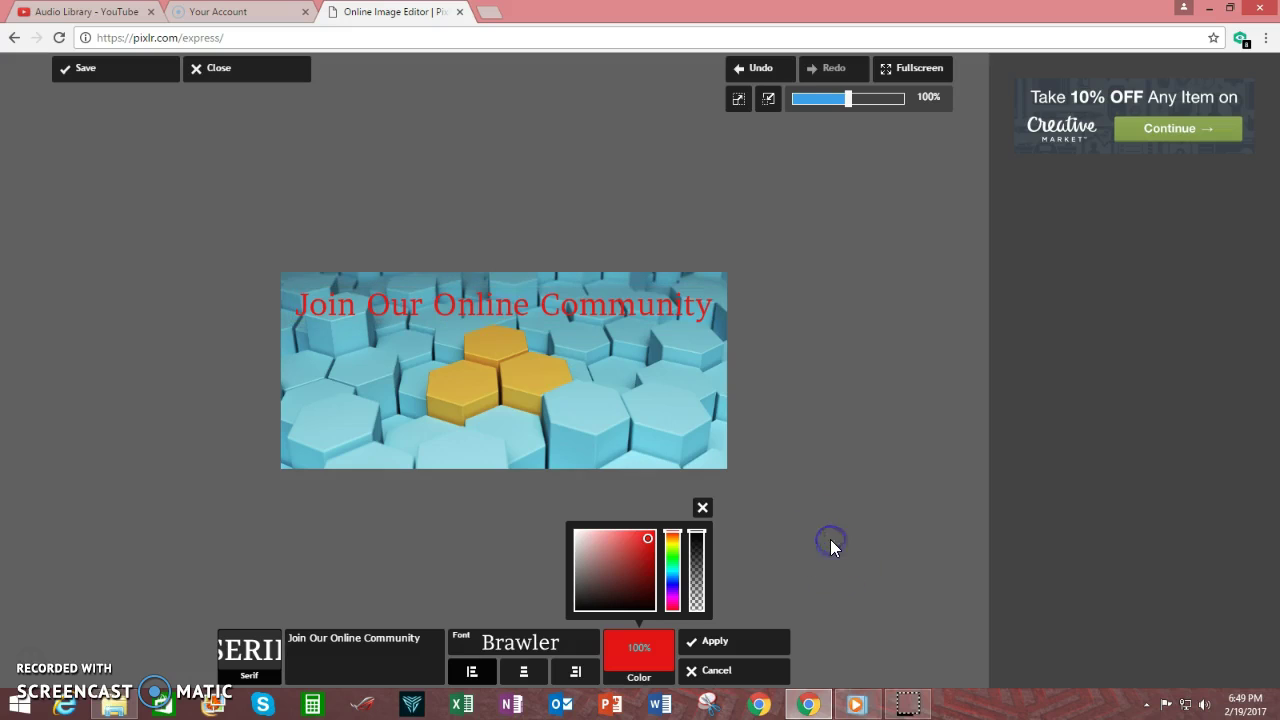
{"action": "left_click", "coordinate": [722, 635]}
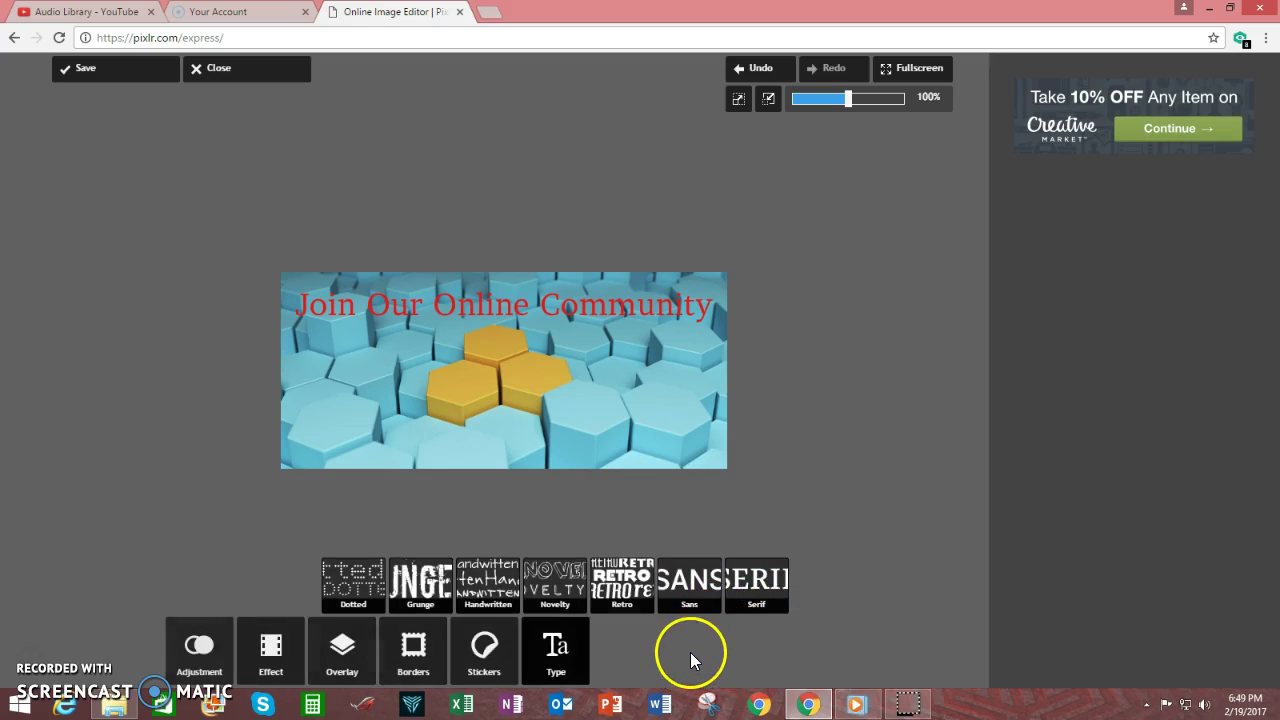
{"action": "left_click", "coordinate": [492, 657]}
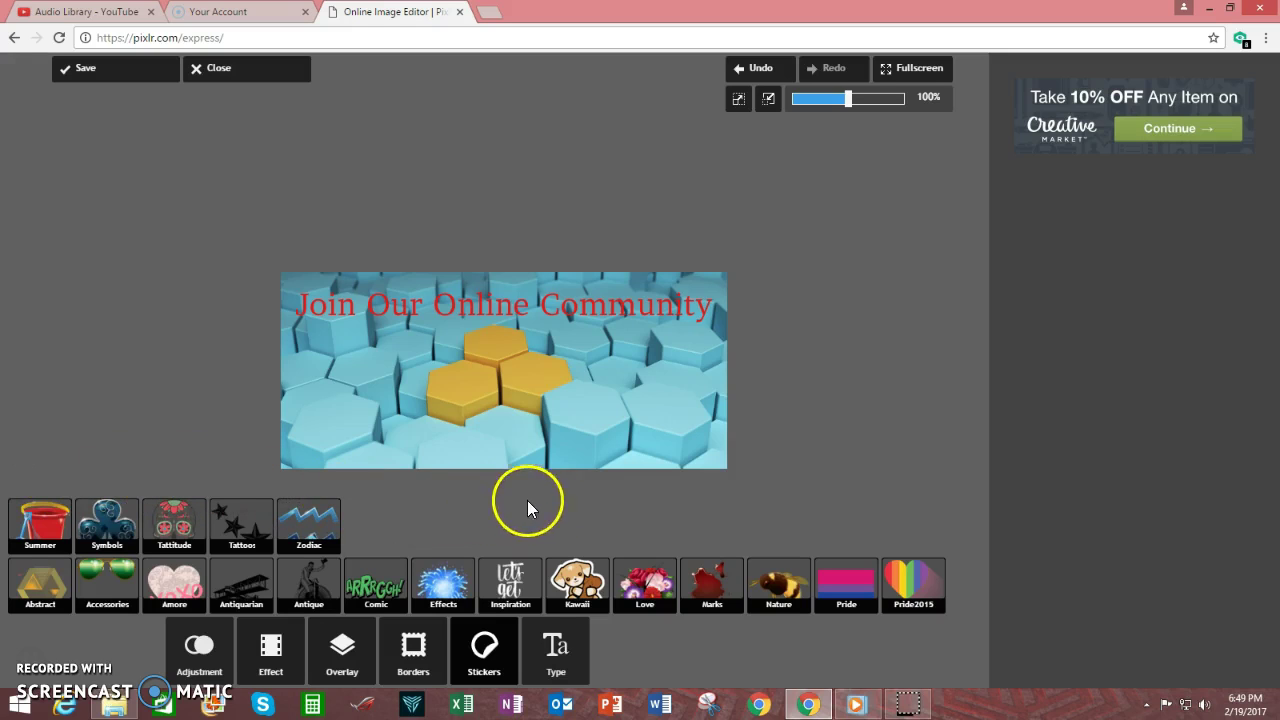
Step: Add the Marks Scratch claw sticker, shrunk and slightly tilted, right of the gold hexagons
{"action": "left_click", "coordinate": [712, 578]}
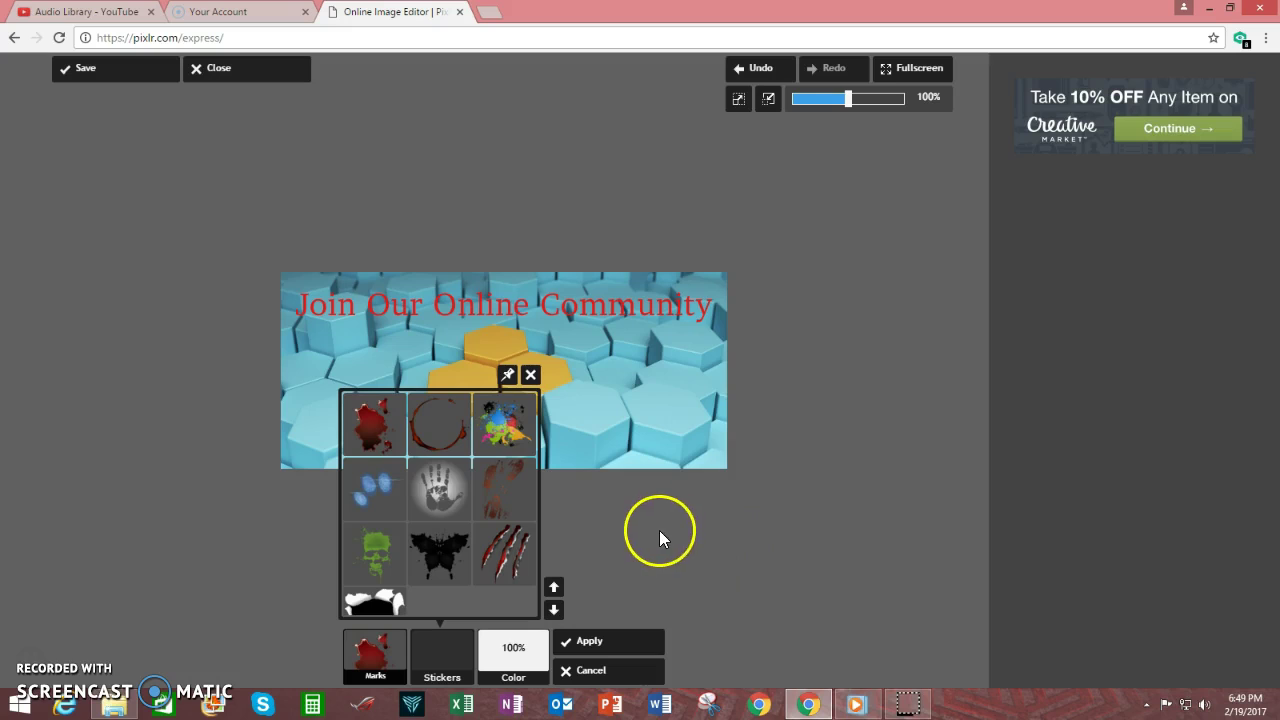
{"action": "left_click", "coordinate": [518, 555]}
{"action": "left_click_drag", "start_coordinate": [760, 553], "coordinate": [665, 455]}
{"action": "left_click", "coordinate": [586, 386]}
{"action": "left_click_drag", "start_coordinate": [580, 325], "coordinate": [583, 360]}
{"action": "left_click_drag", "start_coordinate": [688, 456], "coordinate": [657, 371]}
{"action": "left_click", "coordinate": [688, 535]}
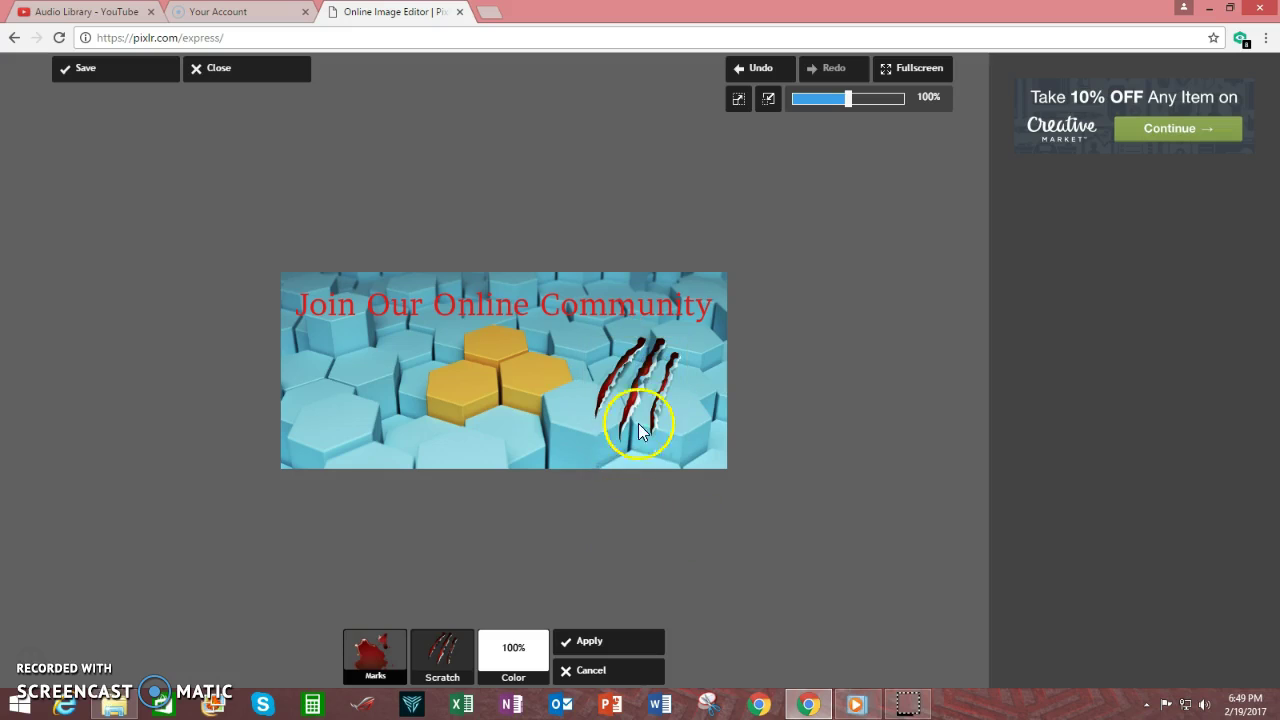
{"action": "left_click", "coordinate": [600, 641]}
Step: Apply the Grunge Film border with its amount lowered to 79
{"action": "left_click", "coordinate": [413, 650]}
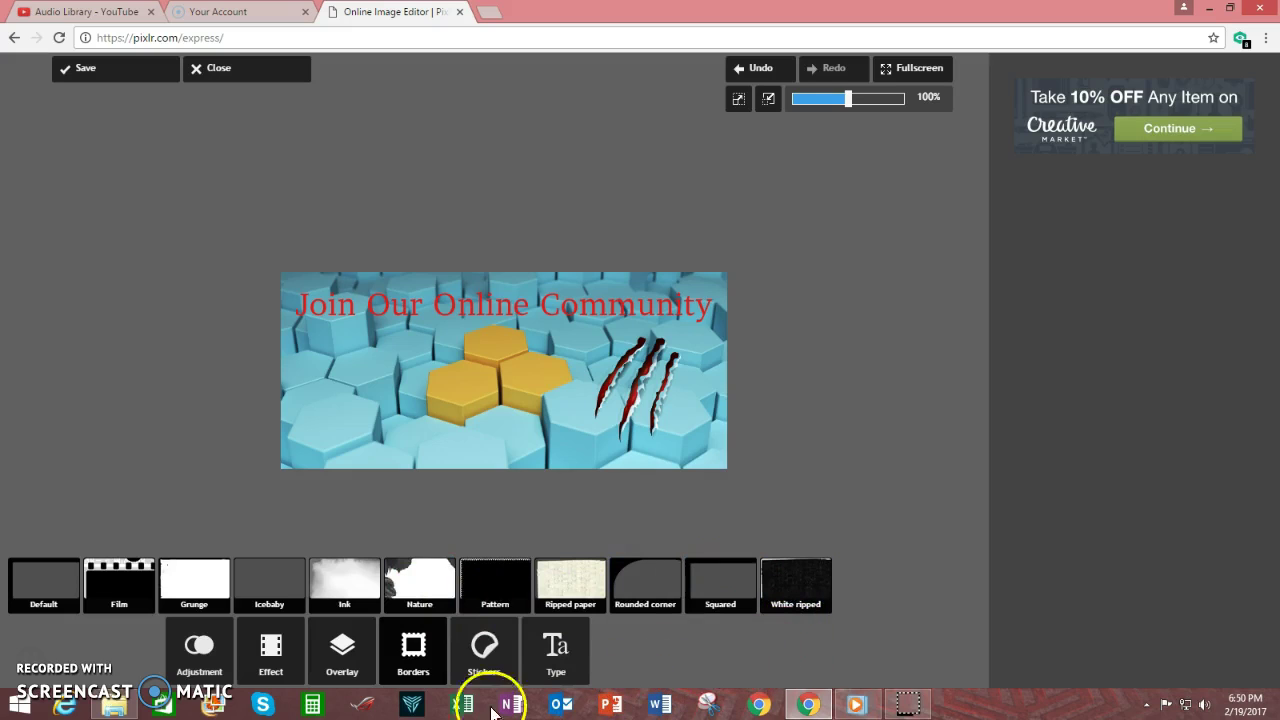
{"action": "left_click", "coordinate": [197, 592]}
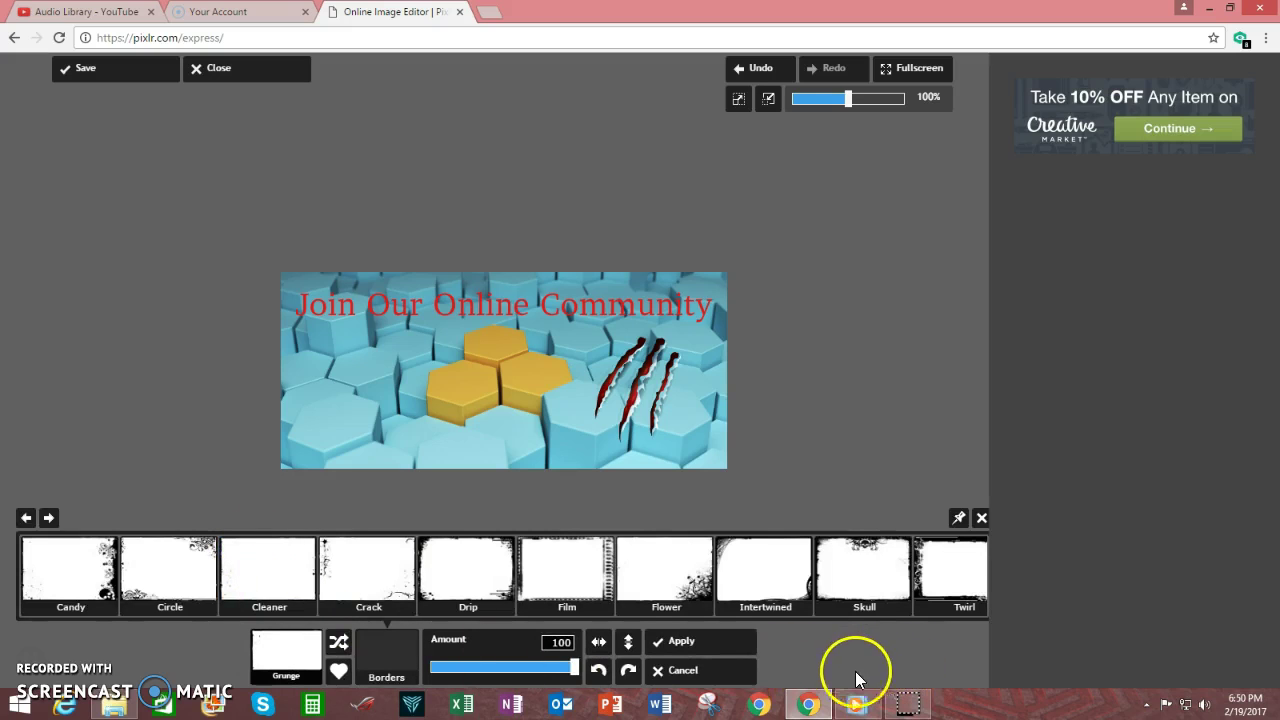
{"action": "left_click", "coordinate": [580, 575]}
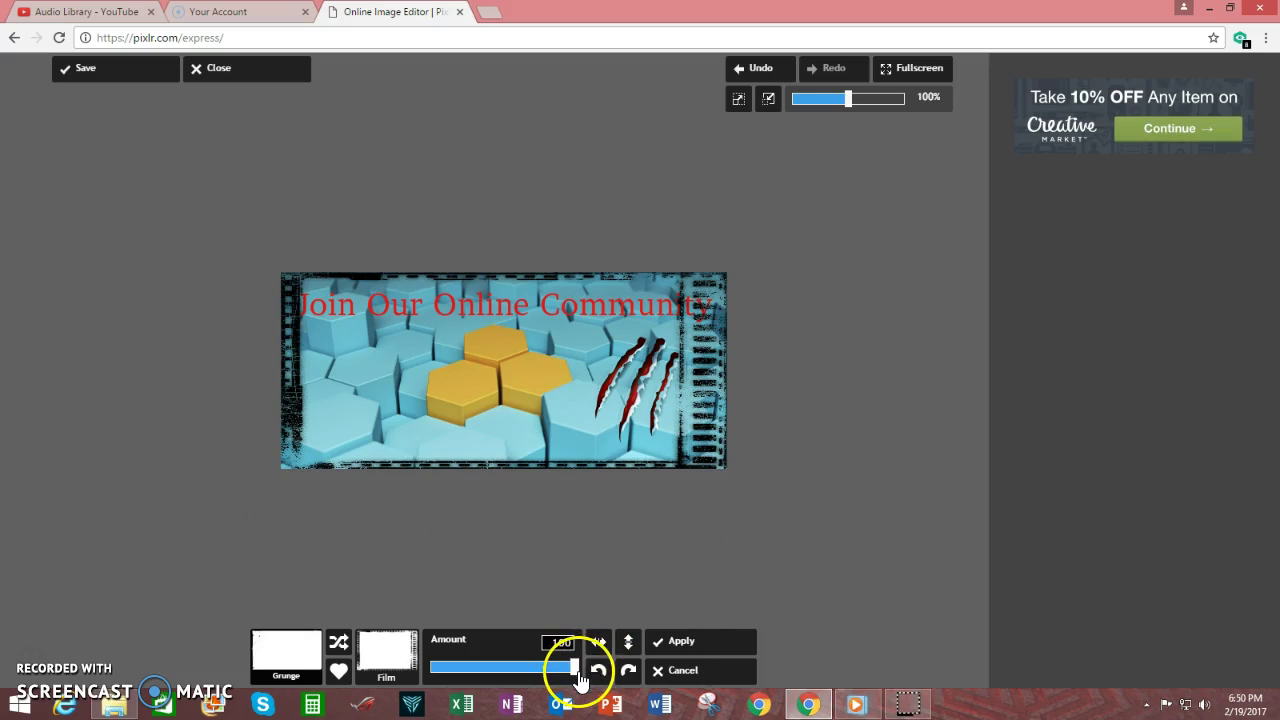
{"action": "left_click_drag", "start_coordinate": [573, 679], "coordinate": [543, 688]}
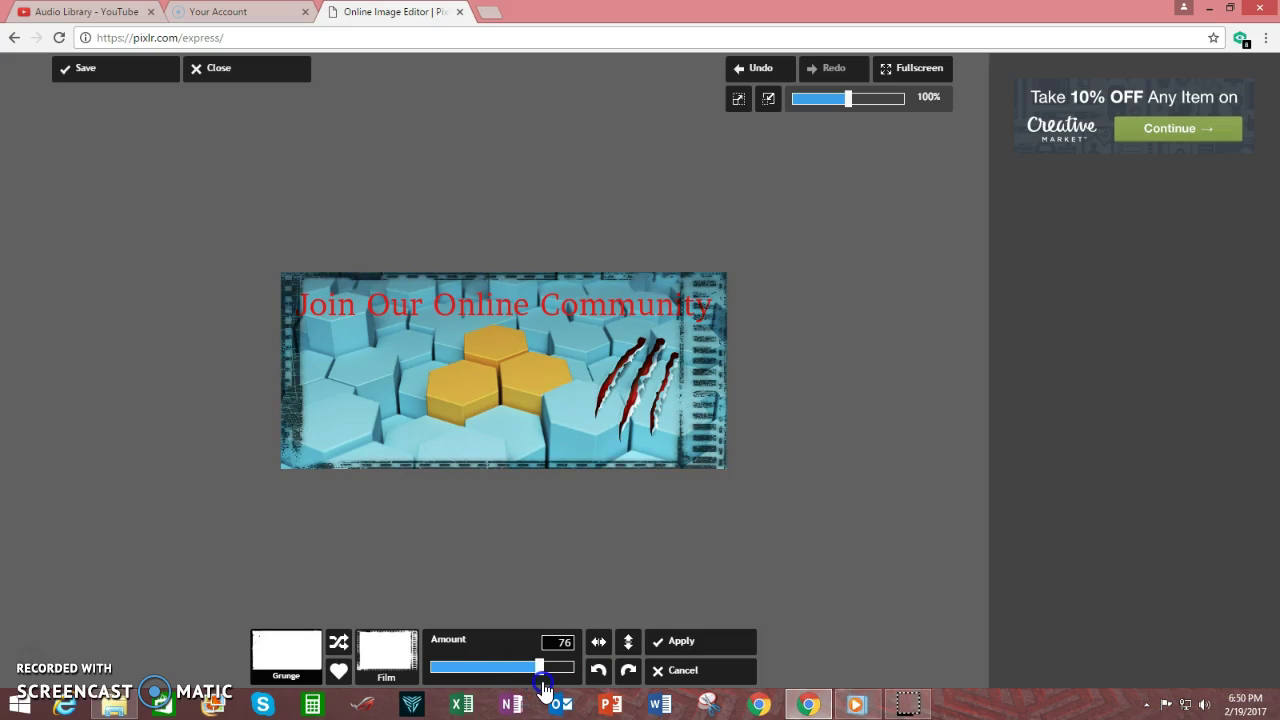
{"action": "left_click", "coordinate": [682, 650]}
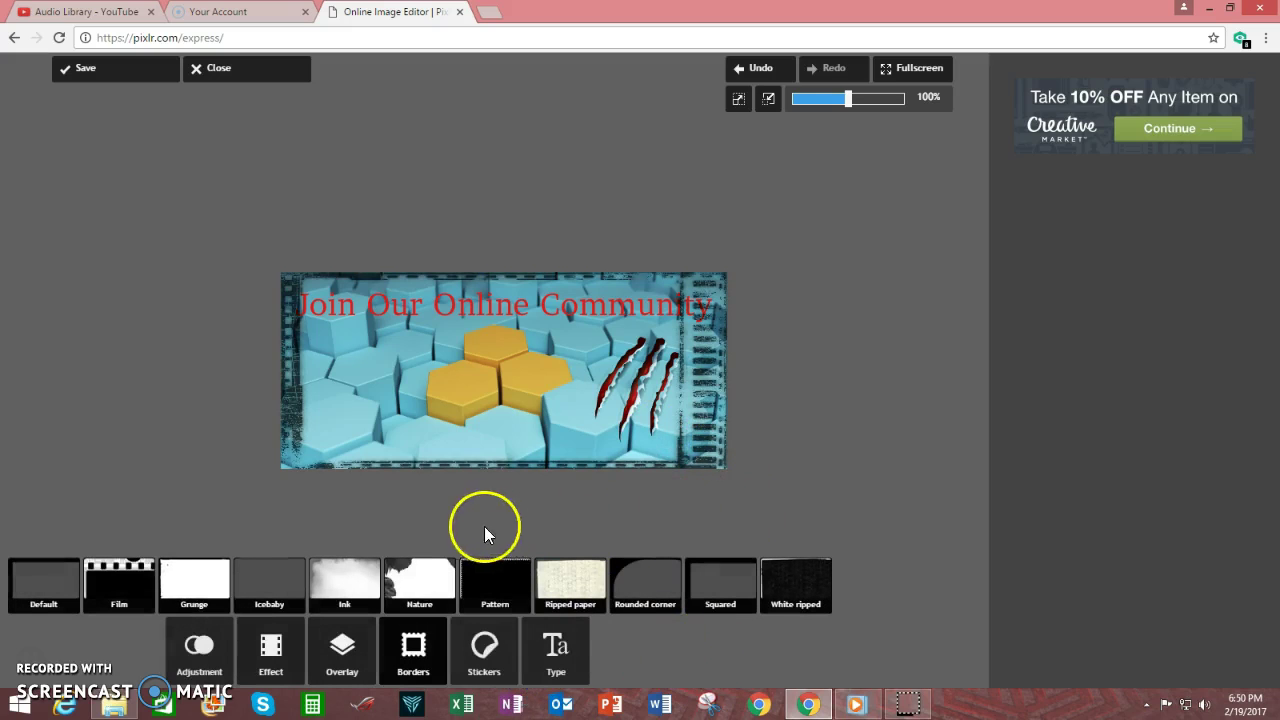
Step: Preview the Explode flame overlay on the banner, then discard it
{"action": "left_click", "coordinate": [342, 650]}
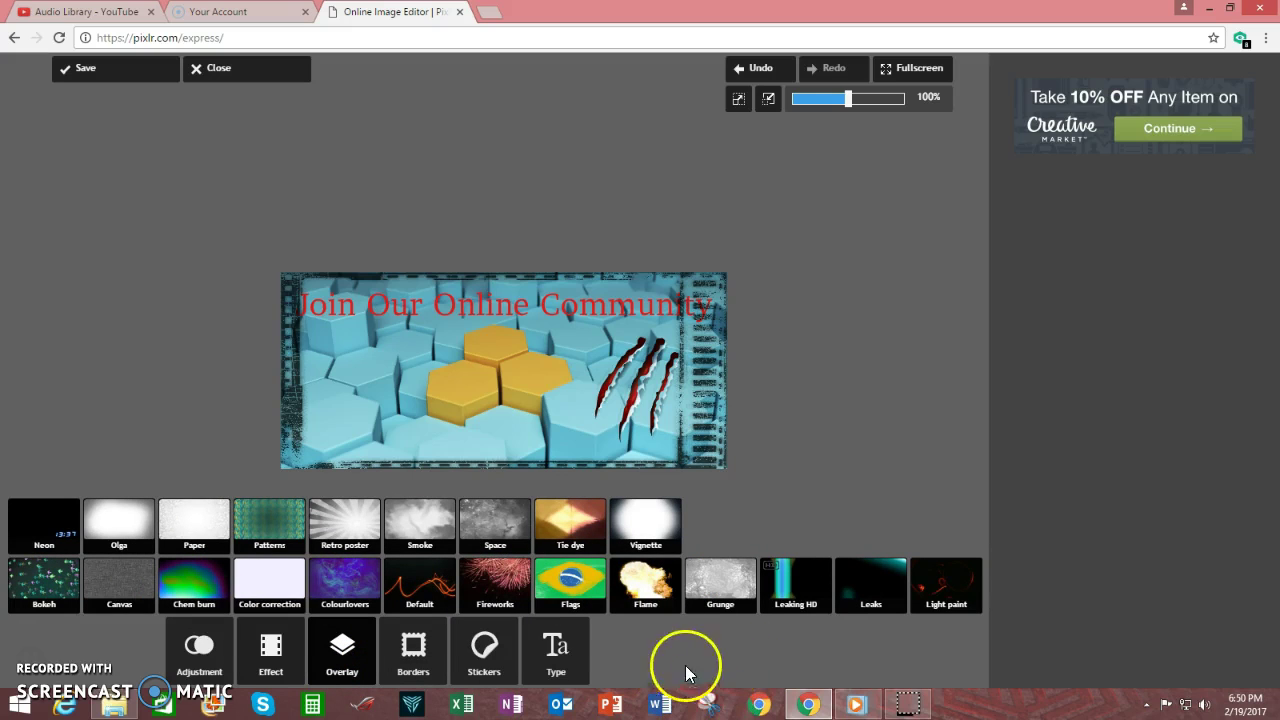
{"action": "left_click", "coordinate": [646, 580]}
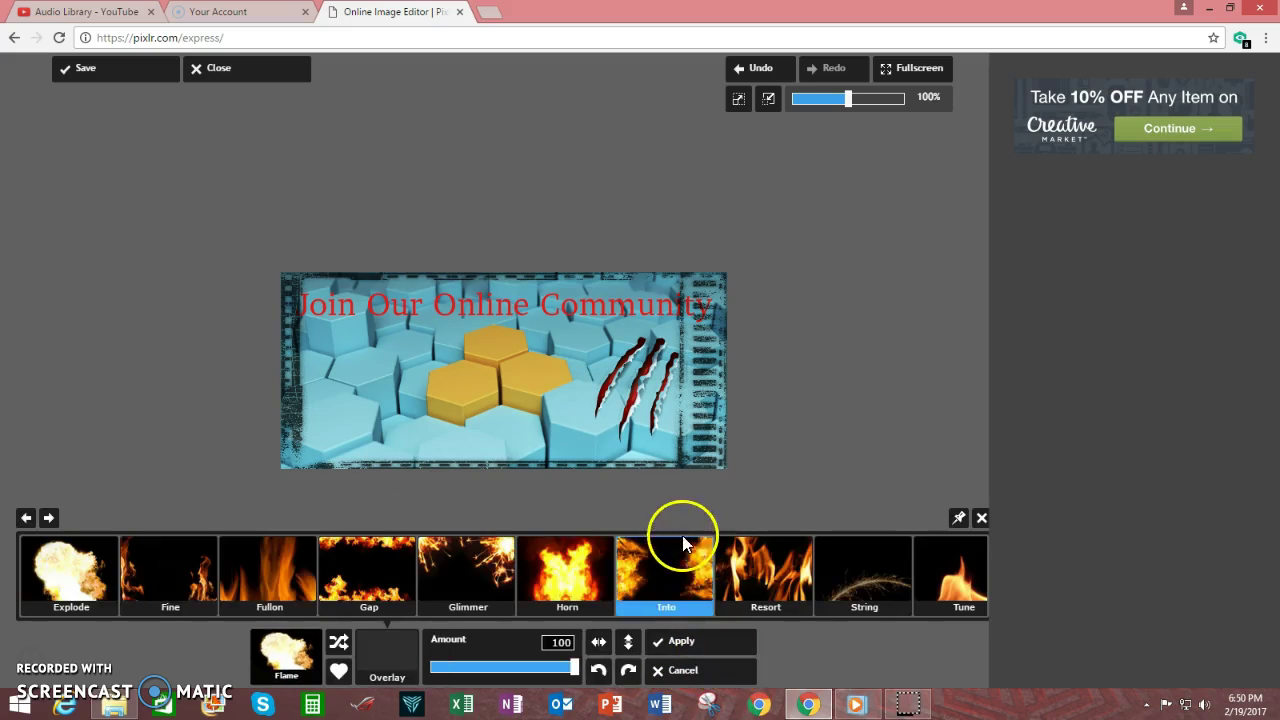
{"action": "left_click", "coordinate": [83, 594]}
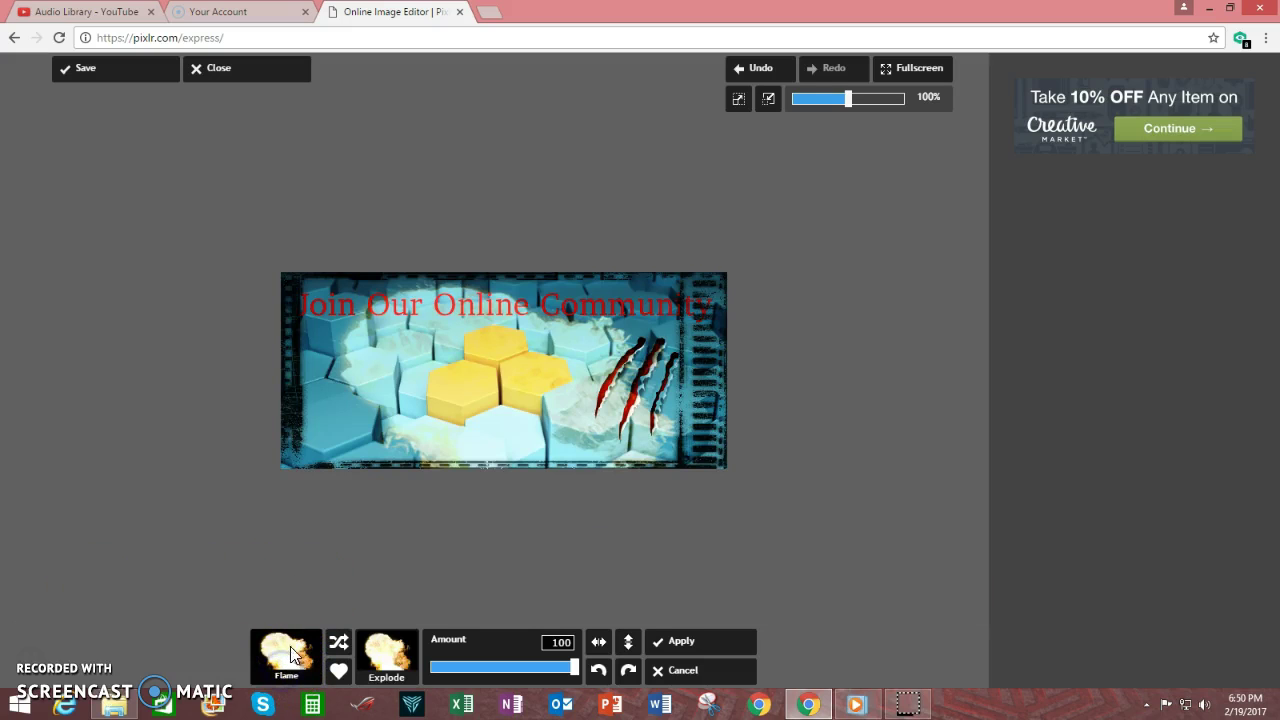
{"action": "left_click", "coordinate": [706, 669]}
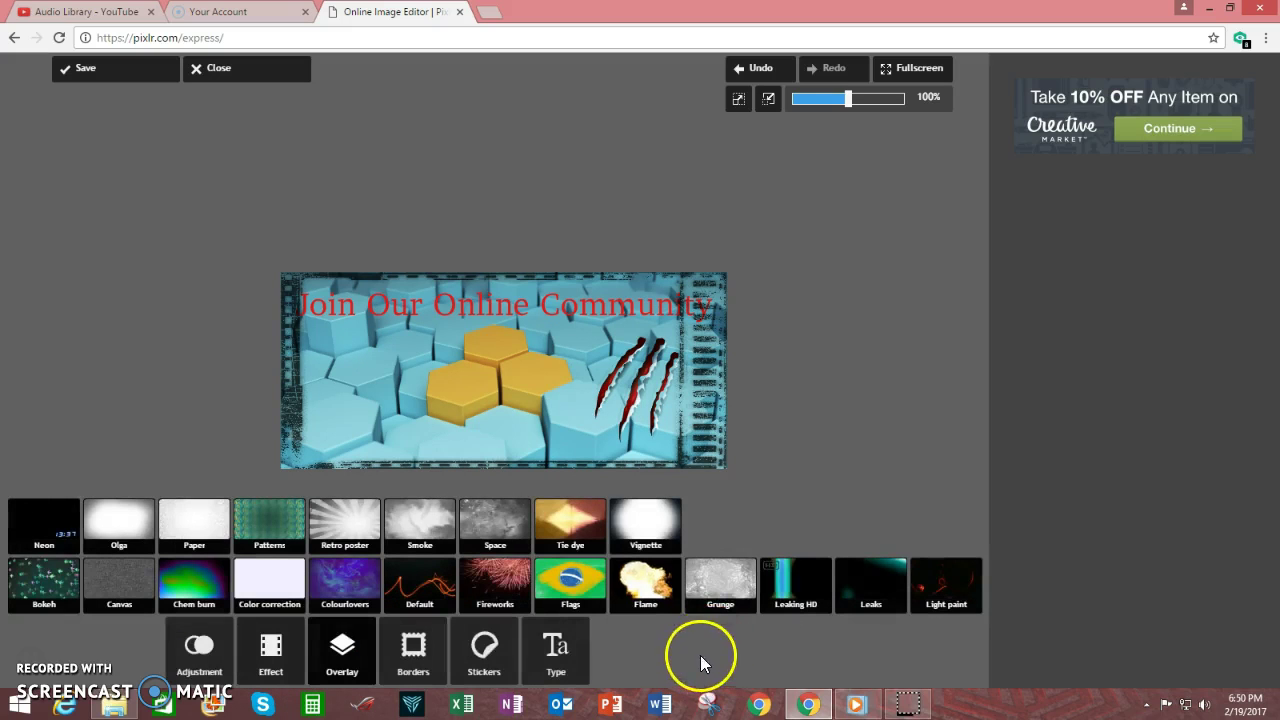
Step: Apply the Resort flame overlay from the Flame collection to the banner
{"action": "left_click", "coordinate": [646, 585]}
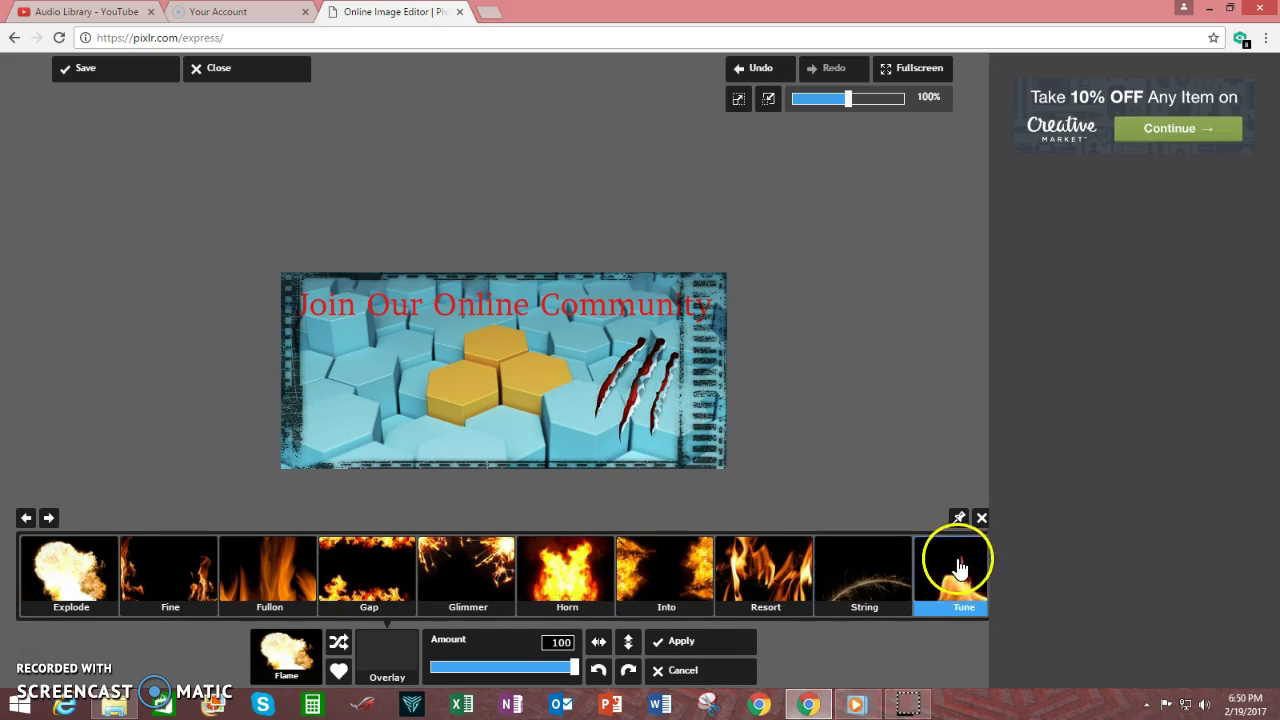
{"action": "left_click", "coordinate": [55, 518]}
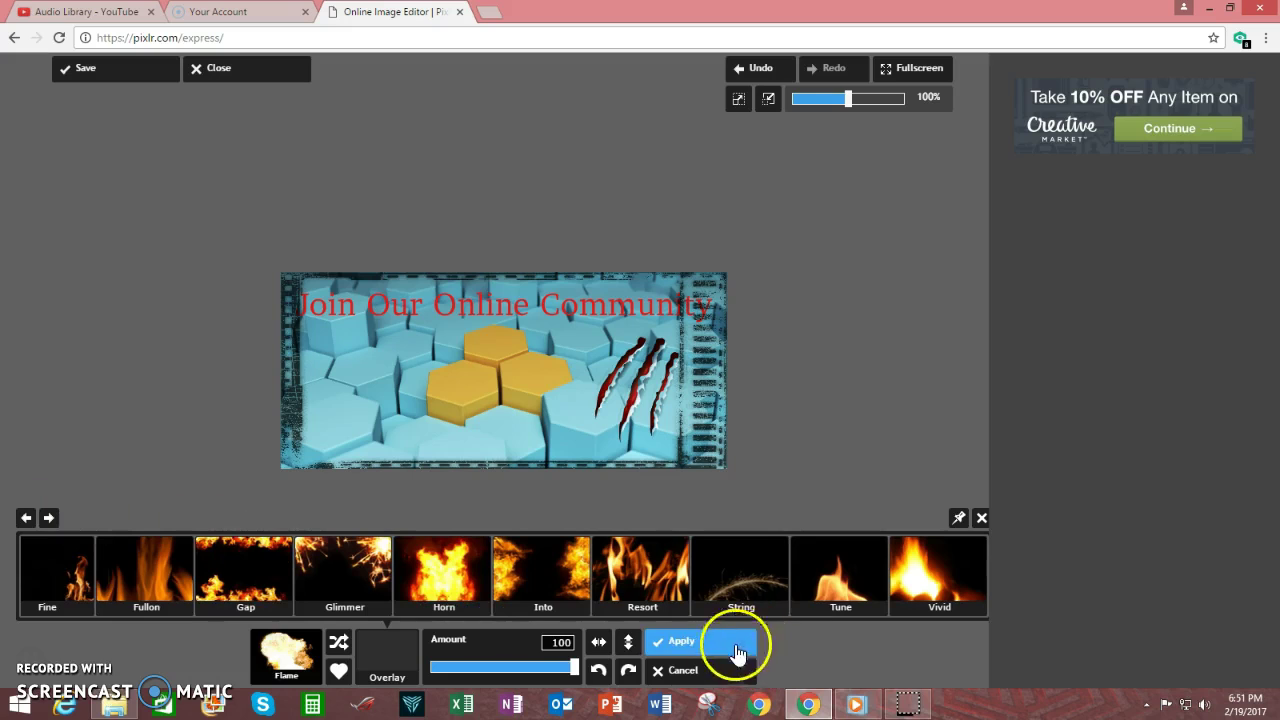
{"action": "left_click", "coordinate": [641, 572]}
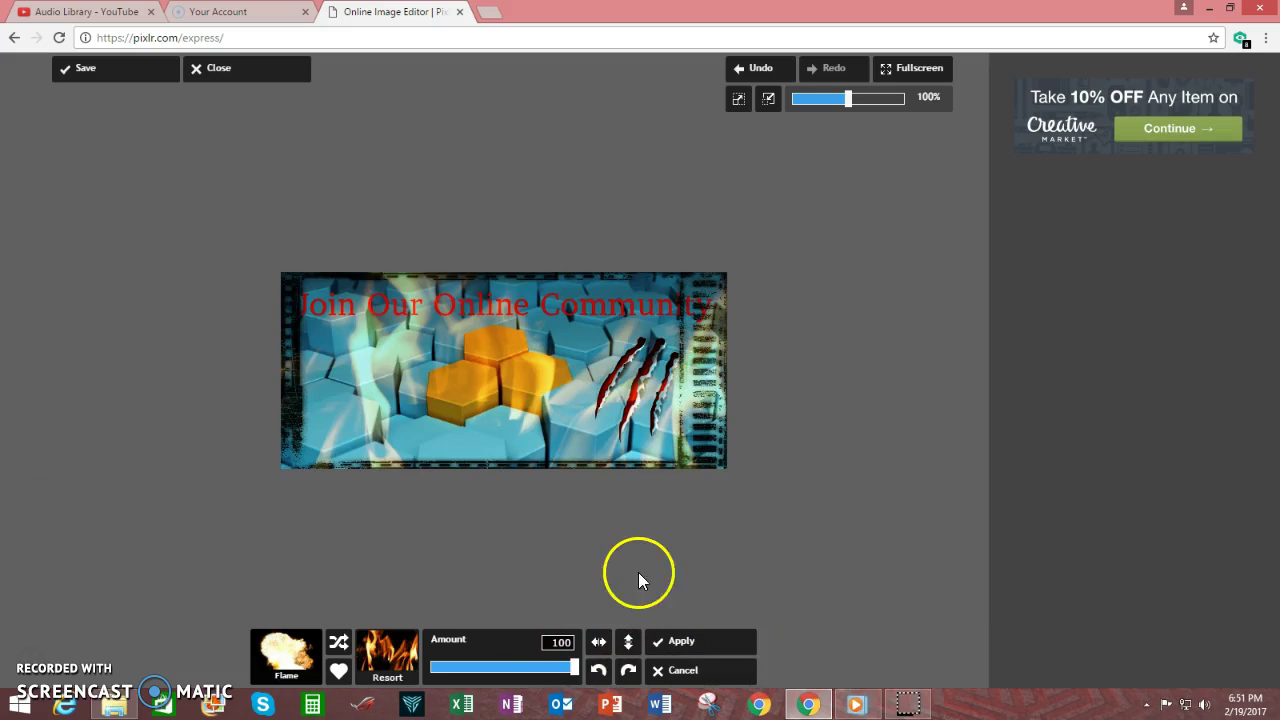
{"action": "left_click", "coordinate": [692, 642]}
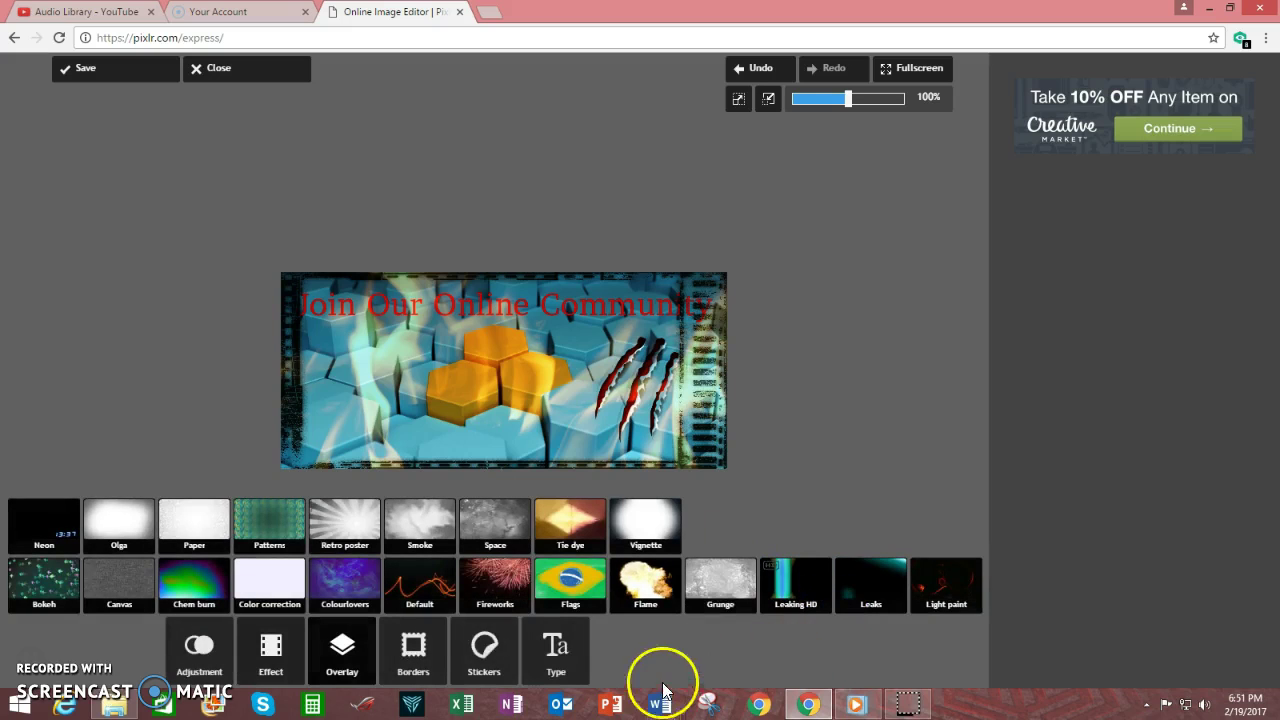
Step: Apply the Roxy variation of the Subtle effect at amount 100 to warm and fade the banner
{"action": "left_click", "coordinate": [271, 655]}
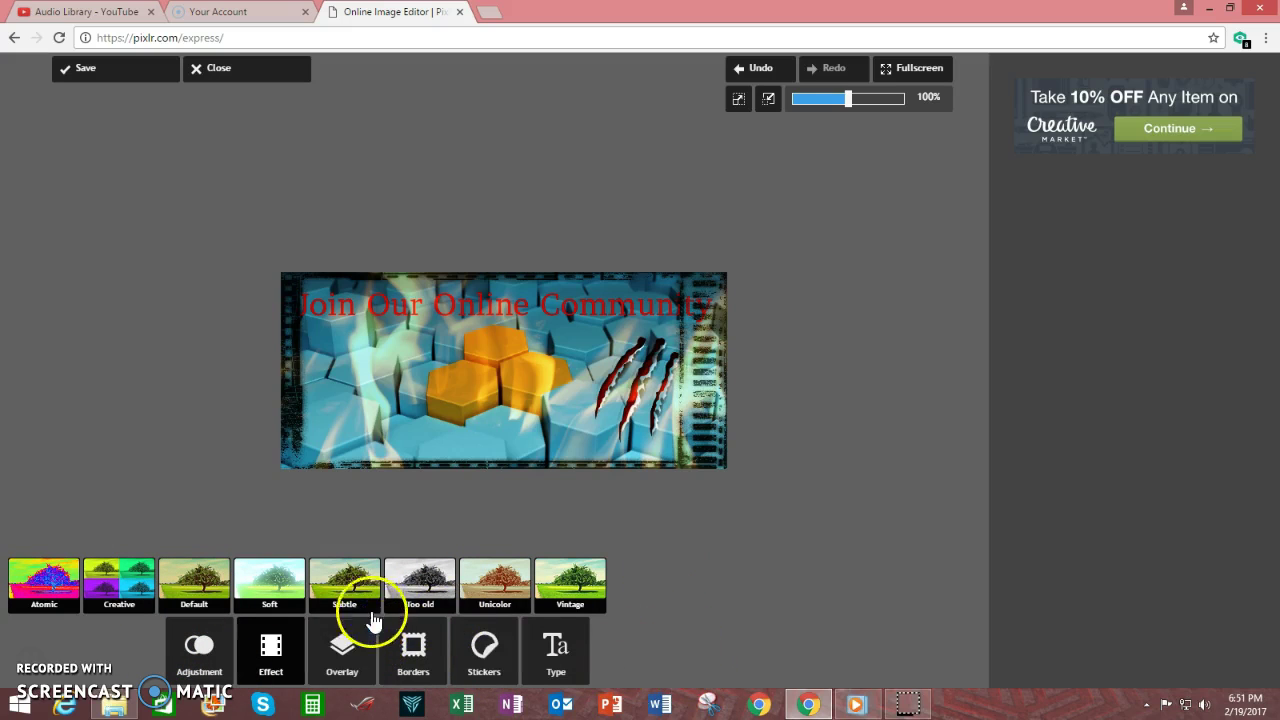
{"action": "left_click", "coordinate": [345, 594]}
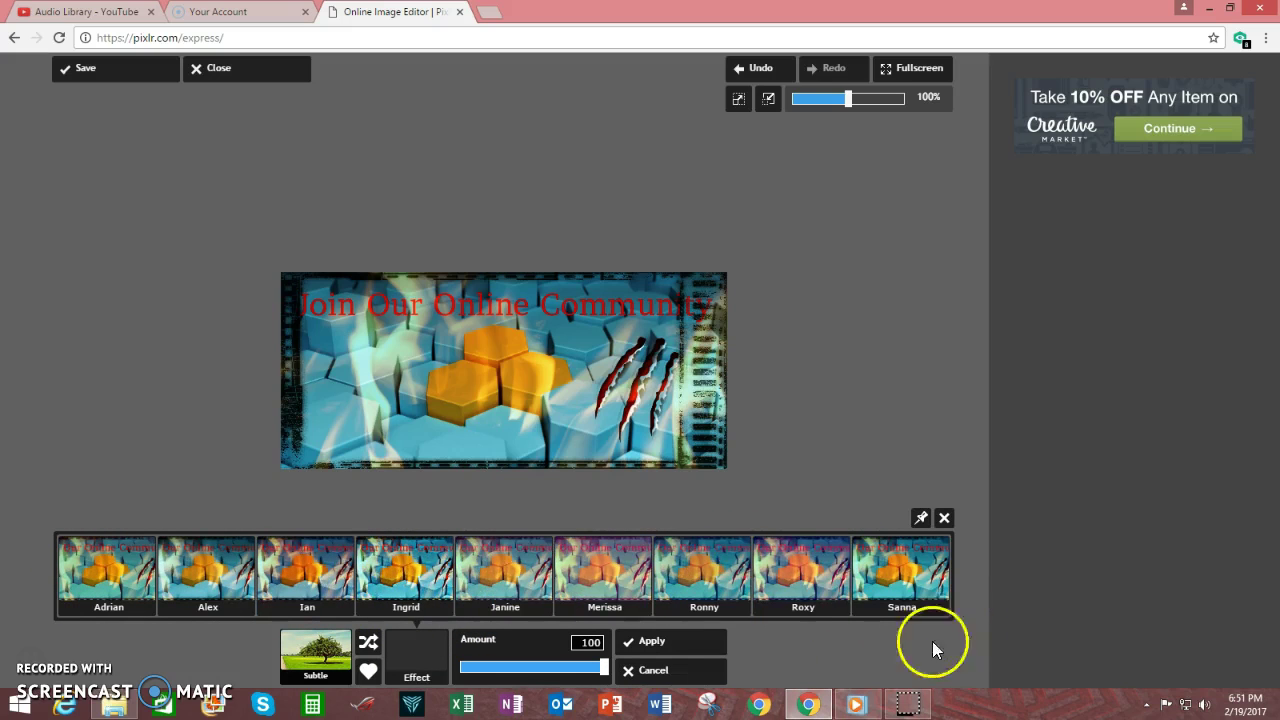
{"action": "left_click", "coordinate": [815, 576]}
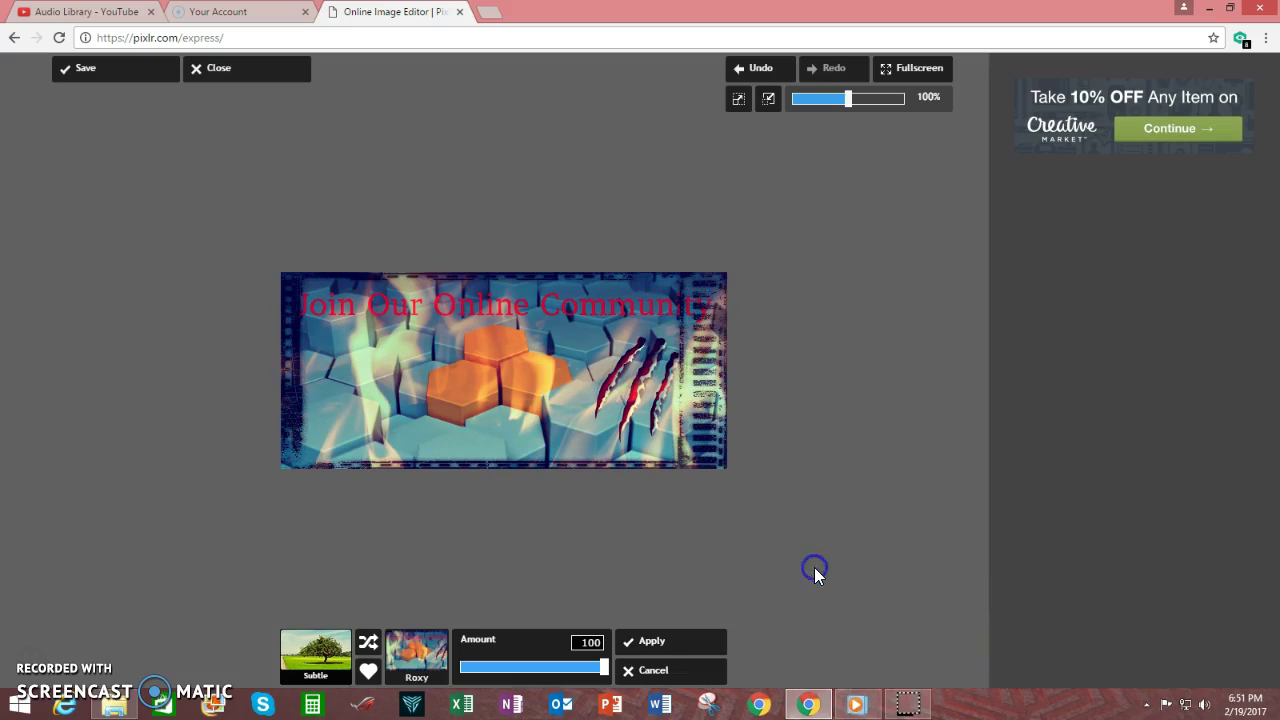
{"action": "left_click", "coordinate": [652, 643]}
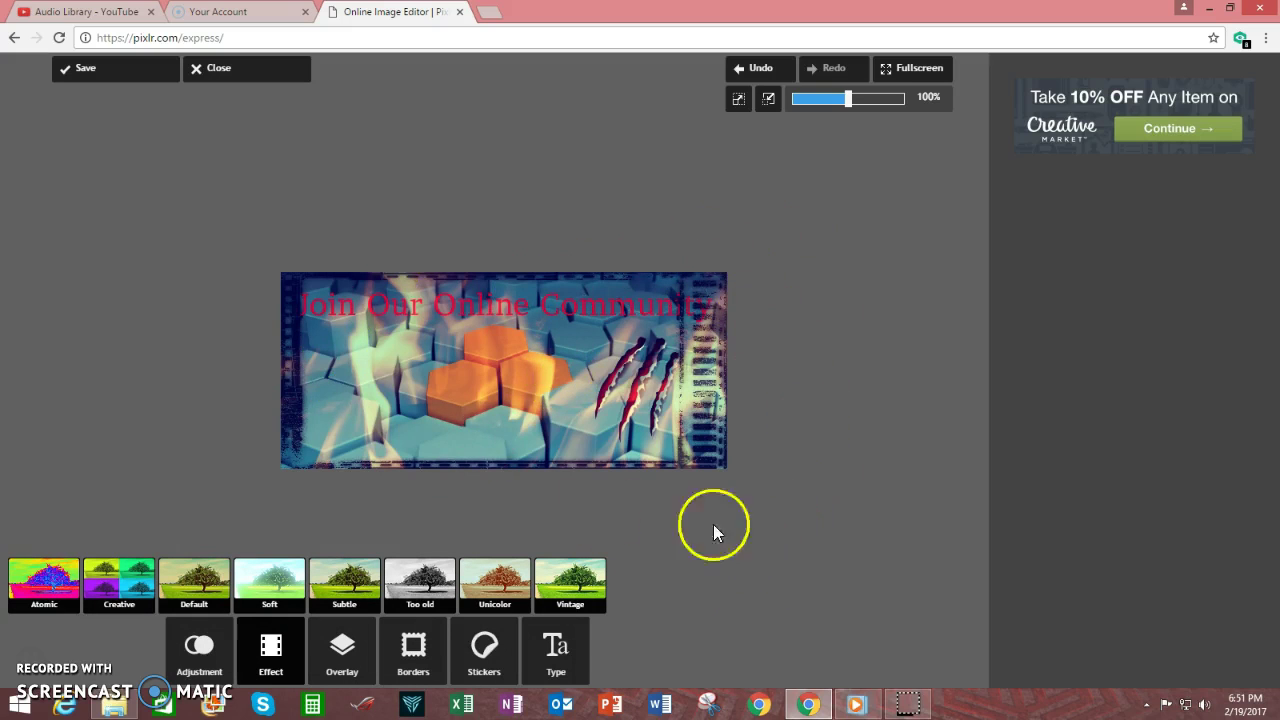
Step: Bring up the Blur adjustment and zoom the banner view to 160%
{"action": "left_click", "coordinate": [199, 650]}
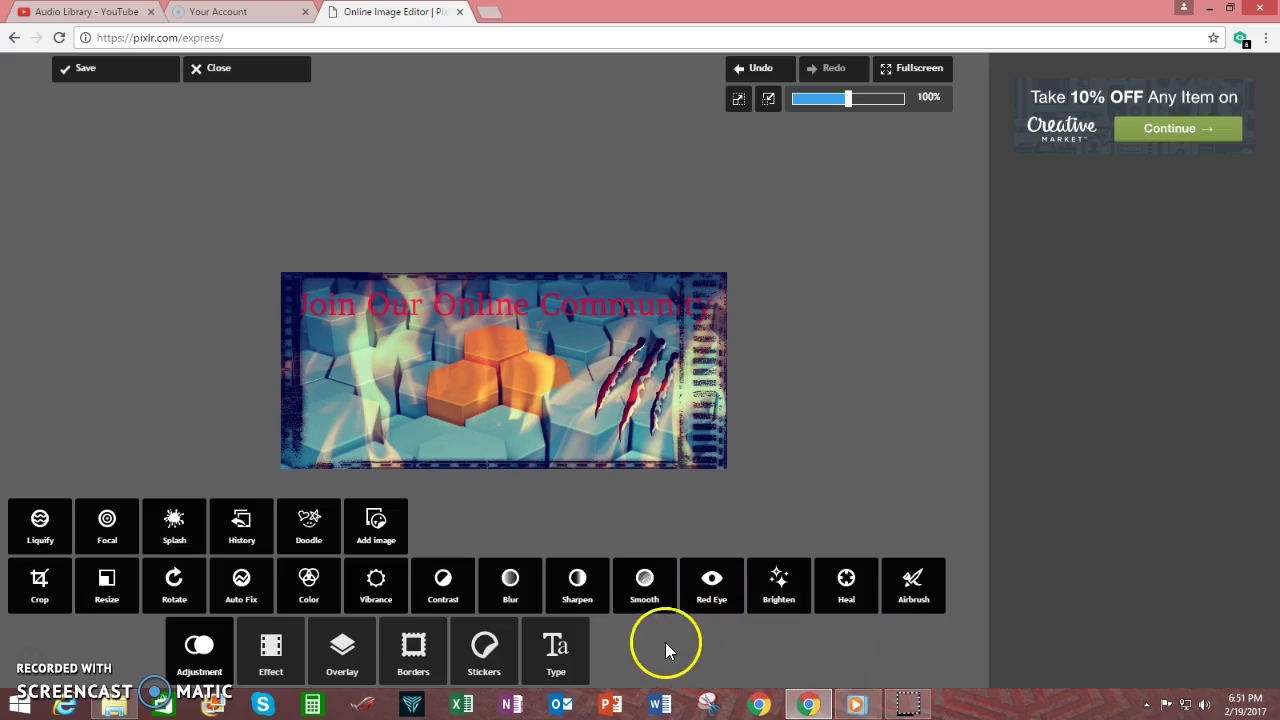
{"action": "left_click", "coordinate": [512, 583]}
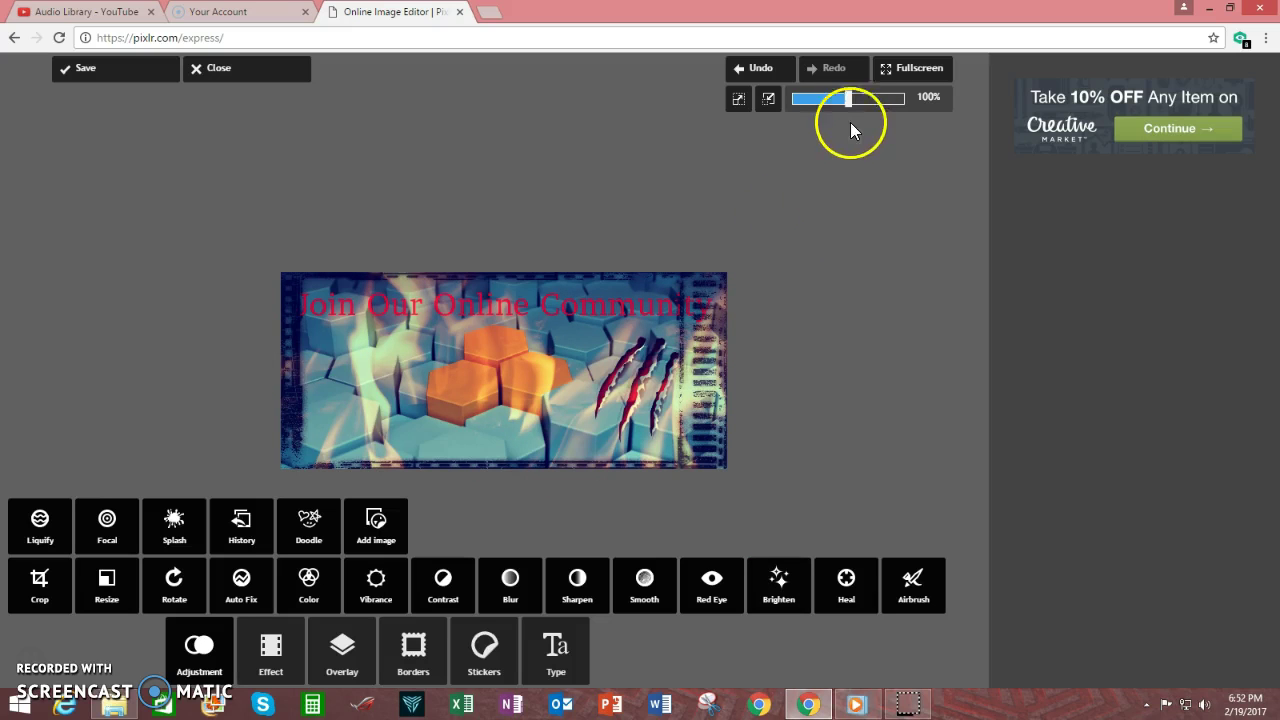
{"action": "mouse_move", "coordinate": [852, 103]}
{"action": "left_mouse_down"}
{"action": "mouse_move", "coordinate": [865, 111]}
{"action": "mouse_move", "coordinate": [846, 120]}
{"action": "mouse_move", "coordinate": [868, 117]}
{"action": "mouse_move", "coordinate": [855, 117]}
{"action": "left_mouse_up"}
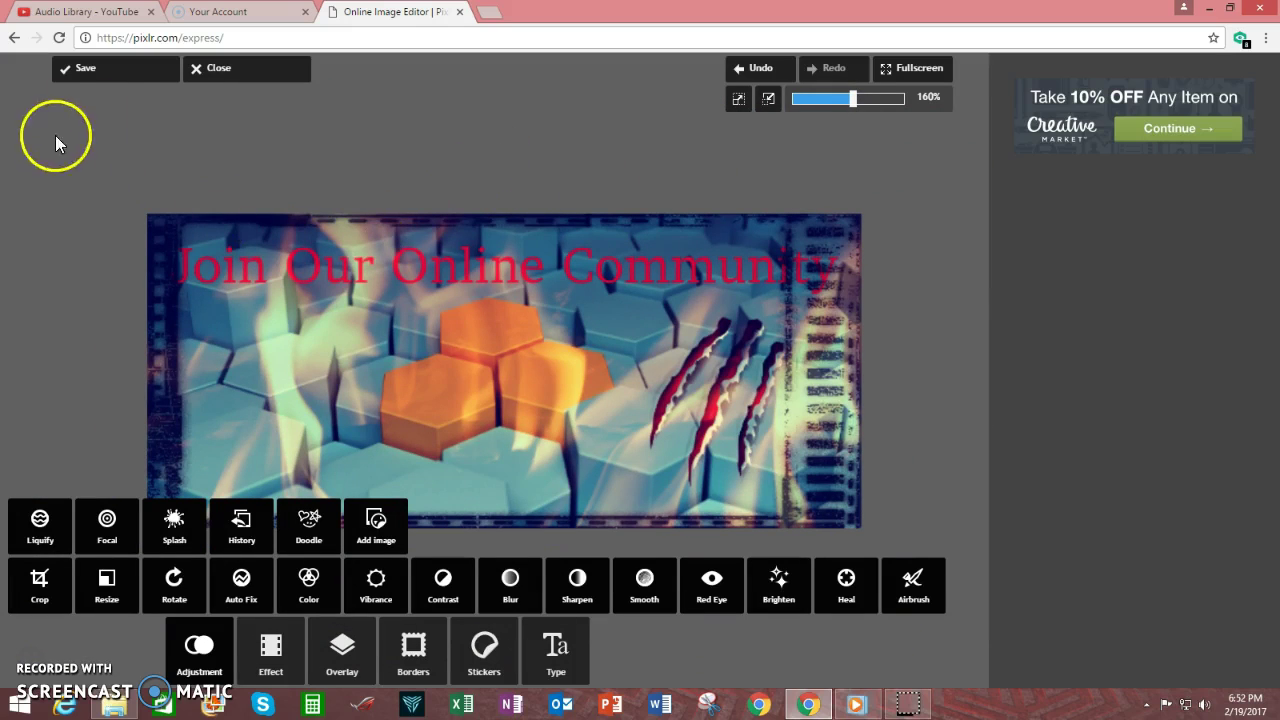
Step: Save the banner as 'Abstract Art Final.jpg' at quality 100 in the Videos folder
{"action": "left_click", "coordinate": [99, 74]}
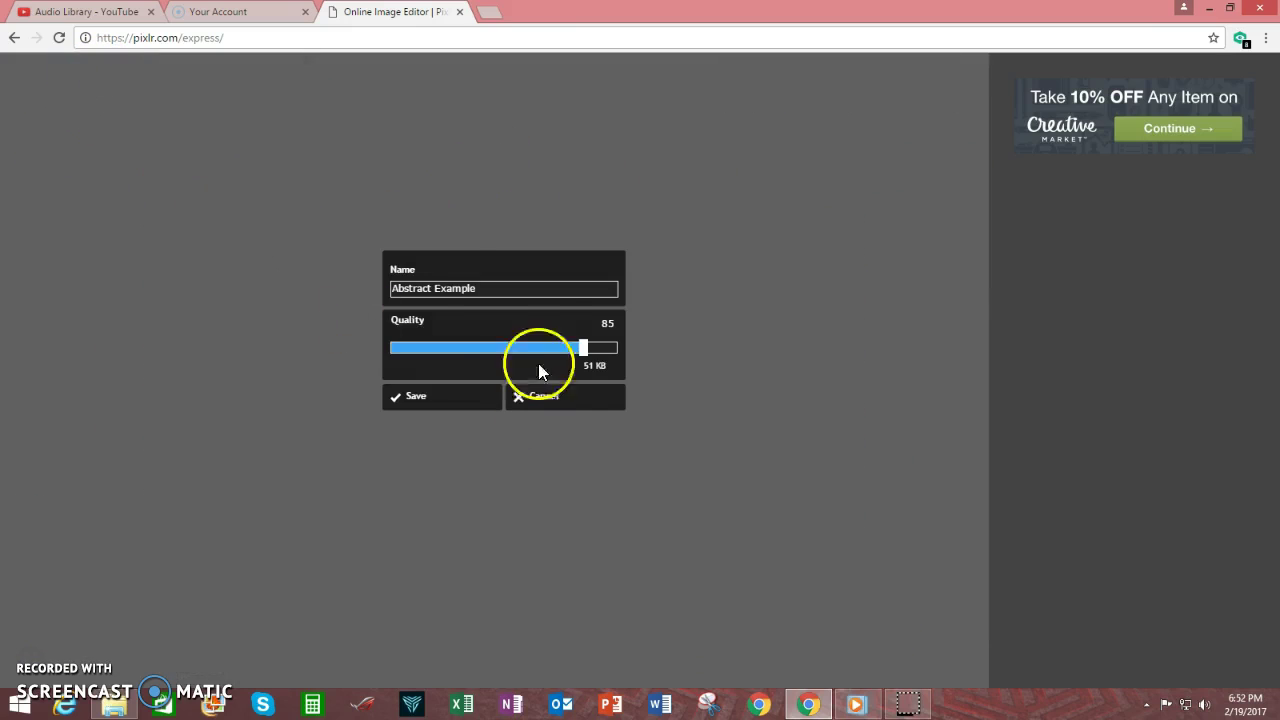
{"action": "left_click_drag", "start_coordinate": [488, 288], "coordinate": [262, 264]}
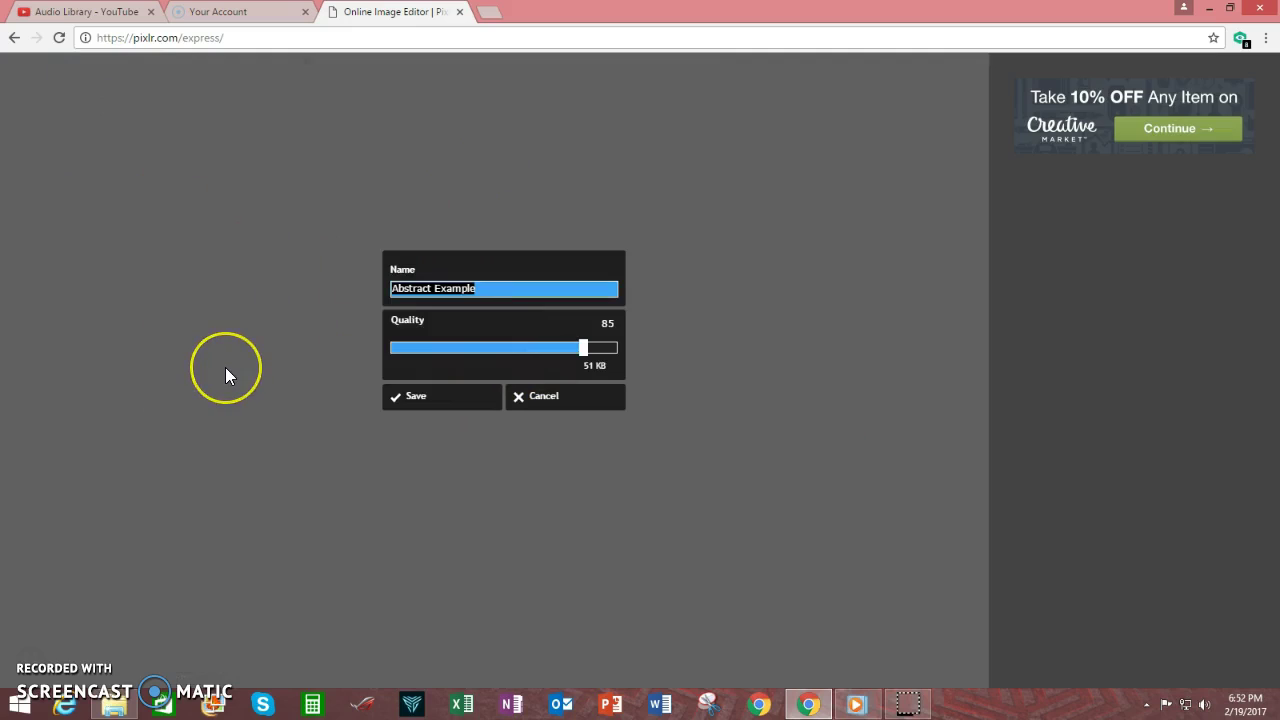
{"action": "key", "text": "BackSpace"}
{"action": "type", "text": "Abstr"}
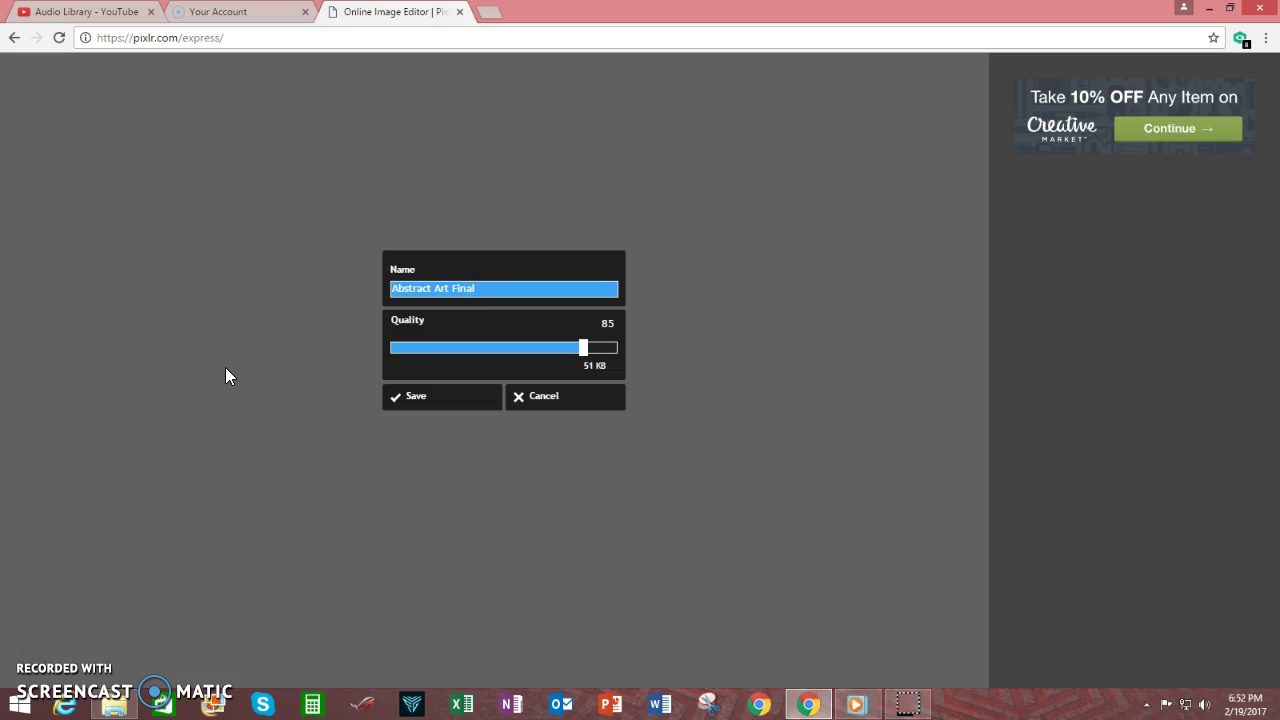
{"action": "left_click", "coordinate": [589, 356]}
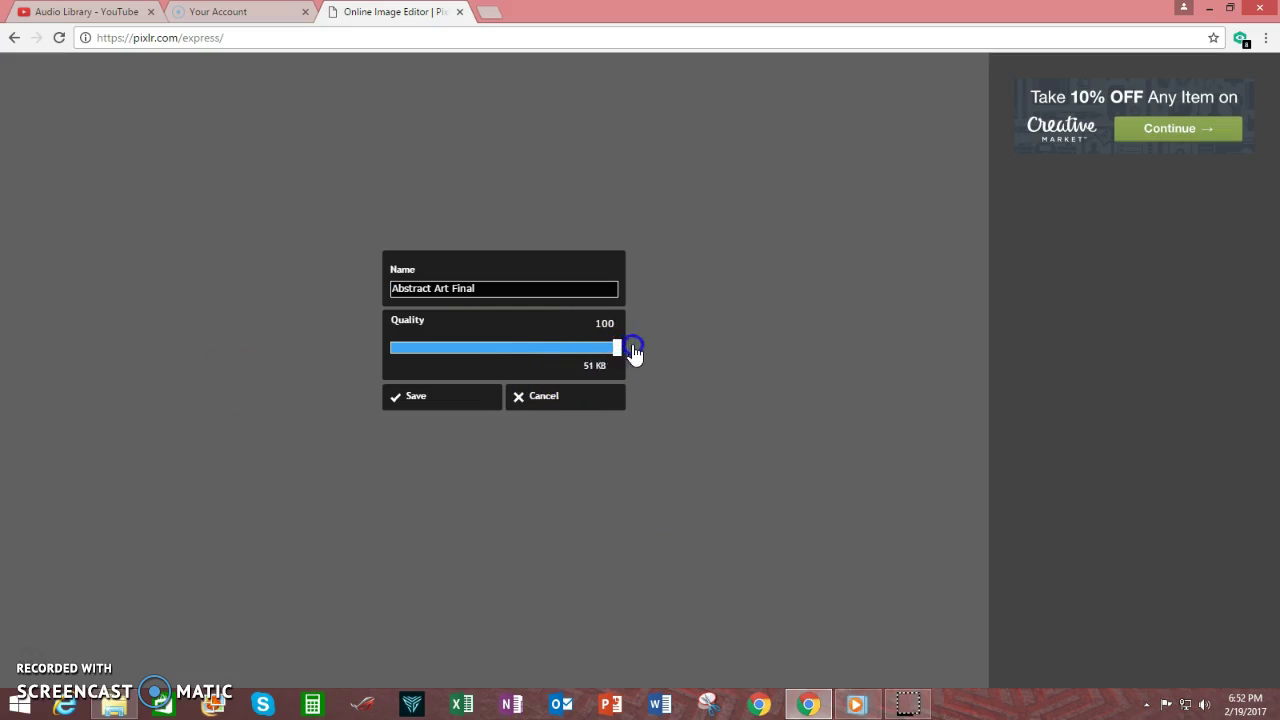
{"action": "left_click", "coordinate": [432, 415]}
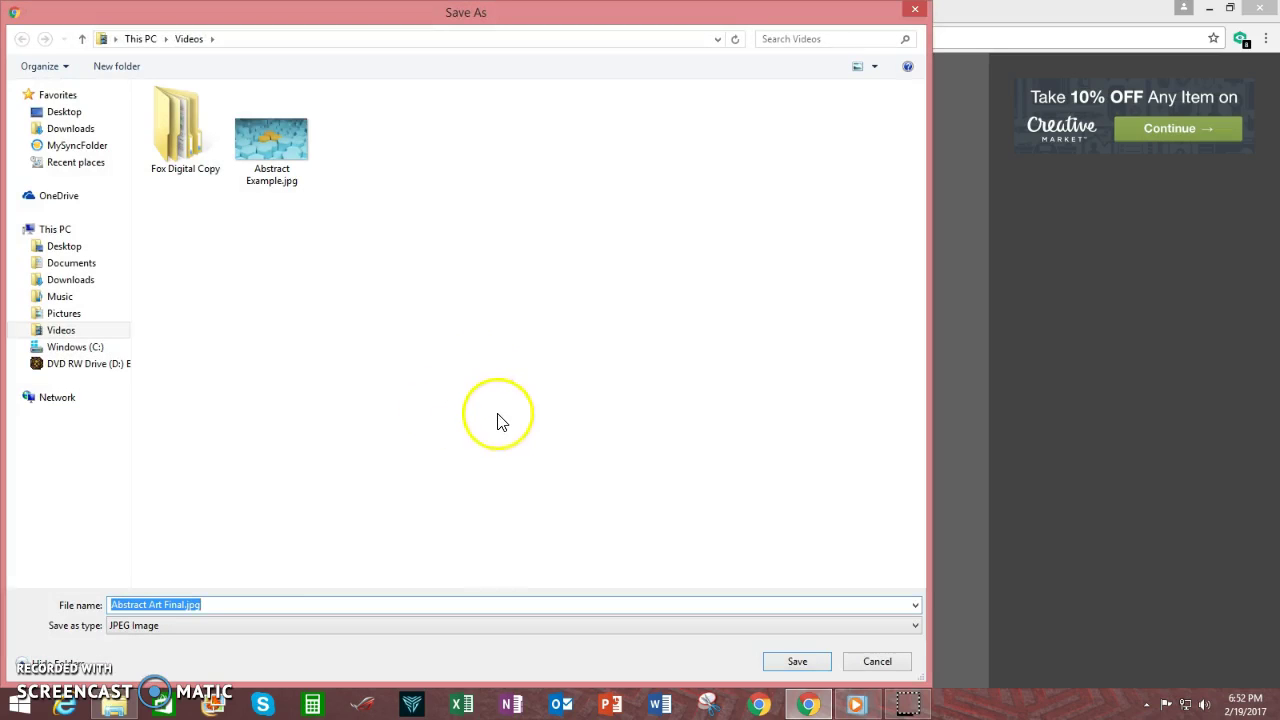
{"action": "left_click", "coordinate": [822, 663]}
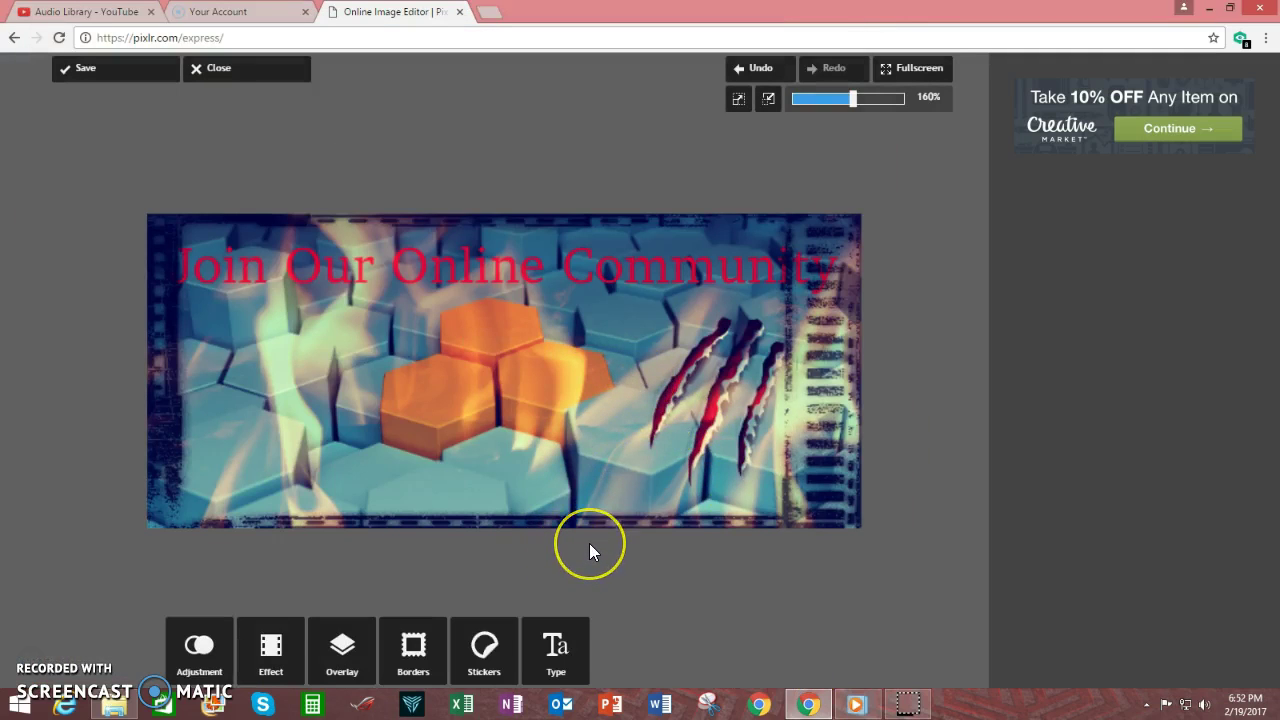
{"action": "left_click", "coordinate": [113, 705]}
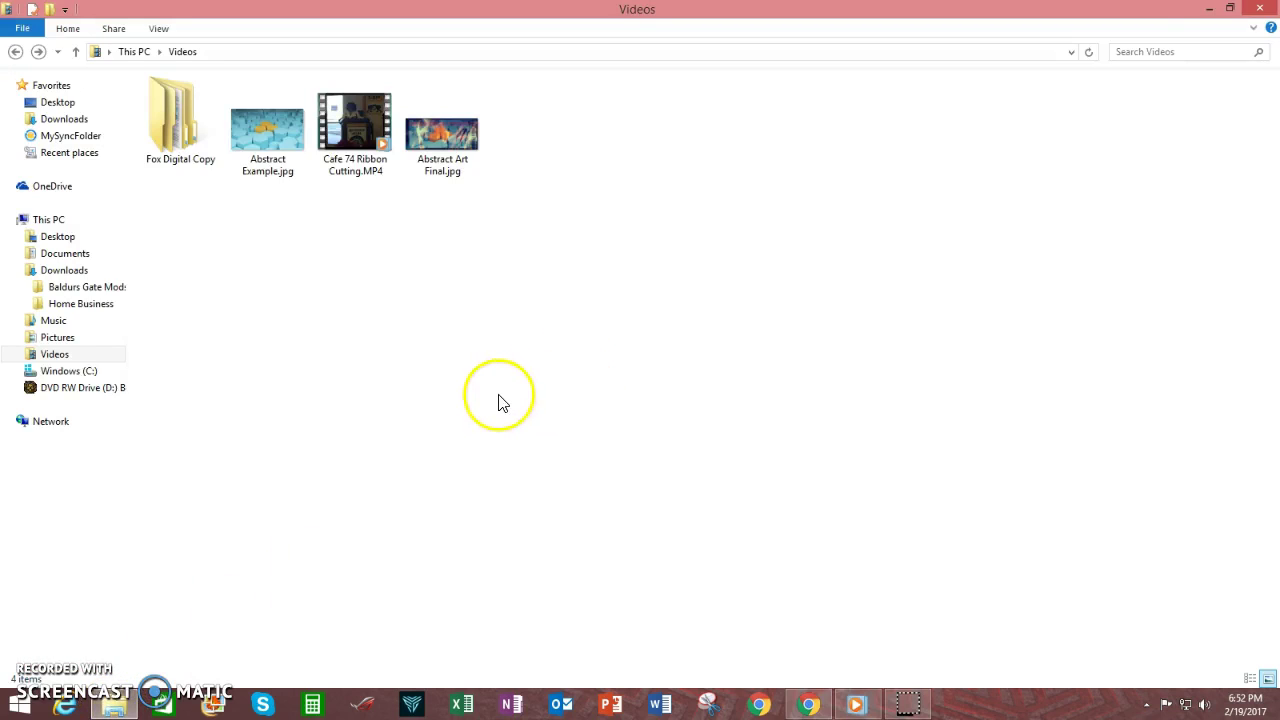
{"action": "double_click", "coordinate": [447, 162]}
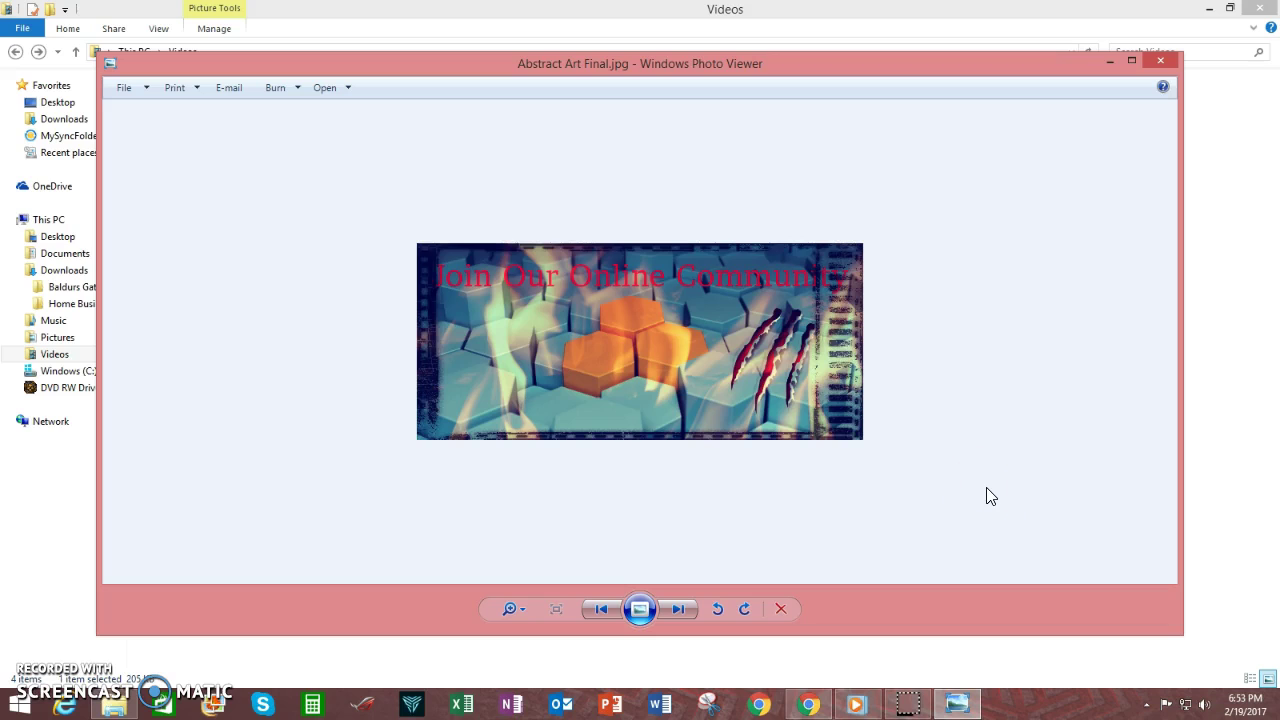
{"action": "left_click", "coordinate": [1159, 62]}
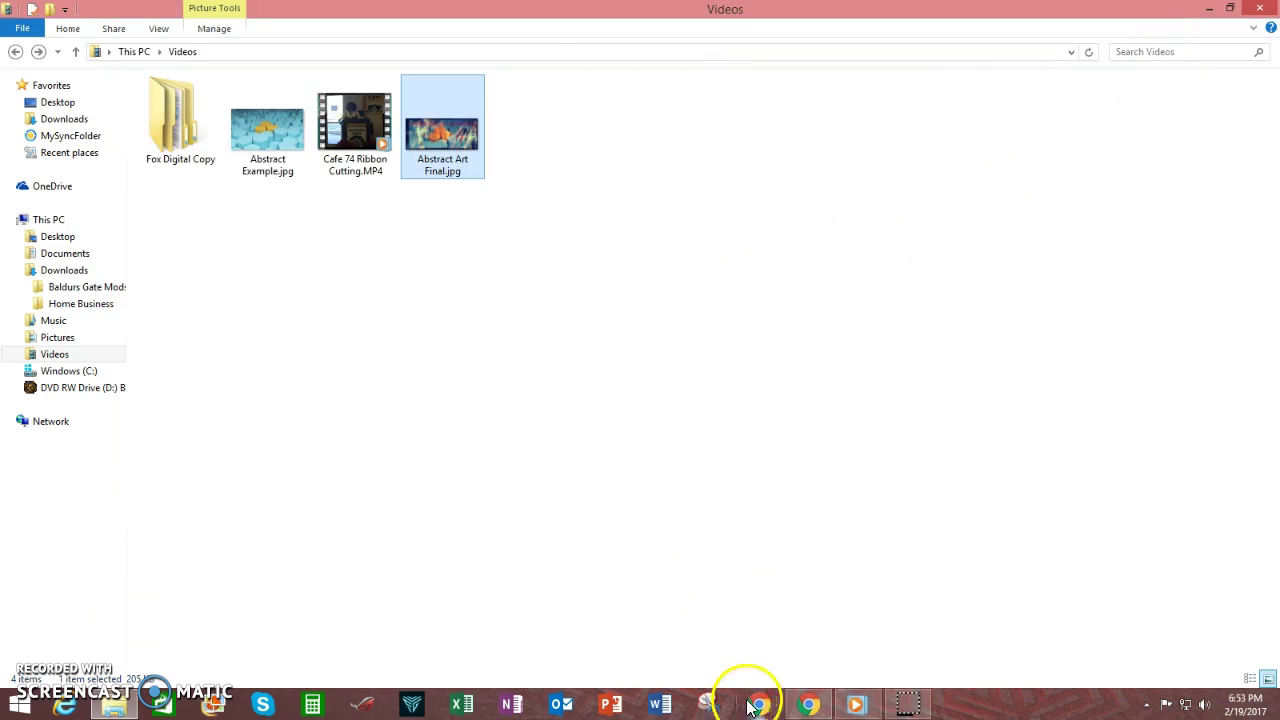
{"action": "left_click", "coordinate": [812, 704]}
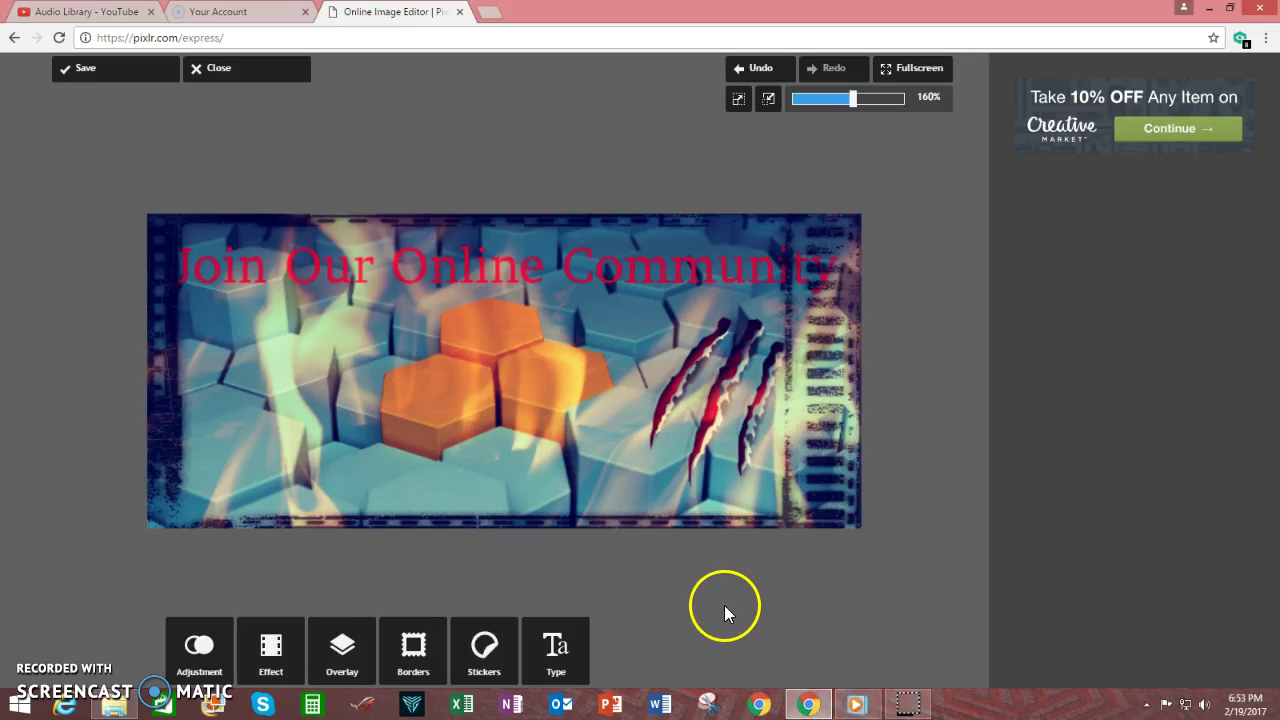